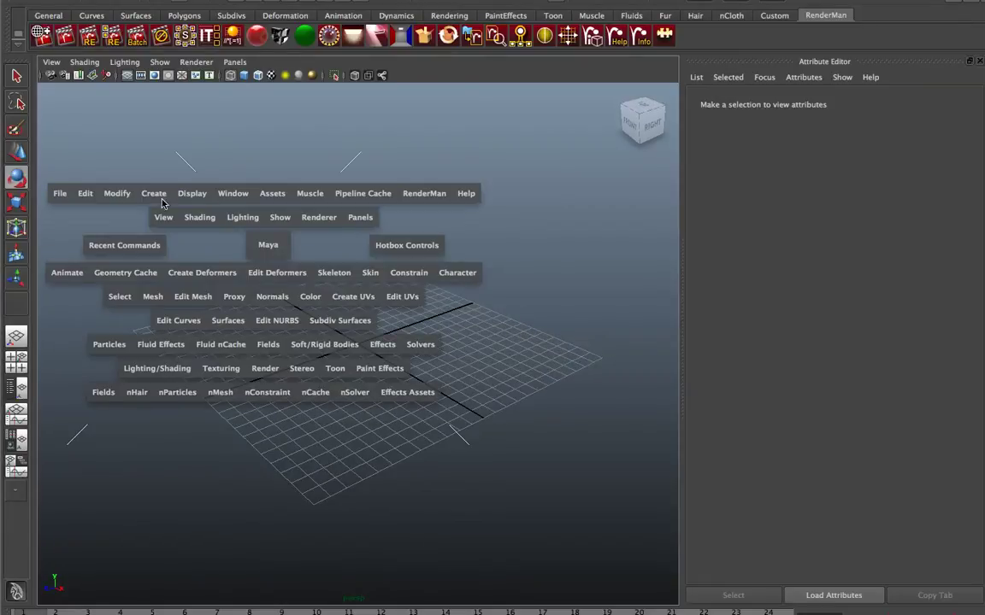
- Create a polygon plane at the origin of the empty scene
click(162, 202)
mouse_move(157, 230)
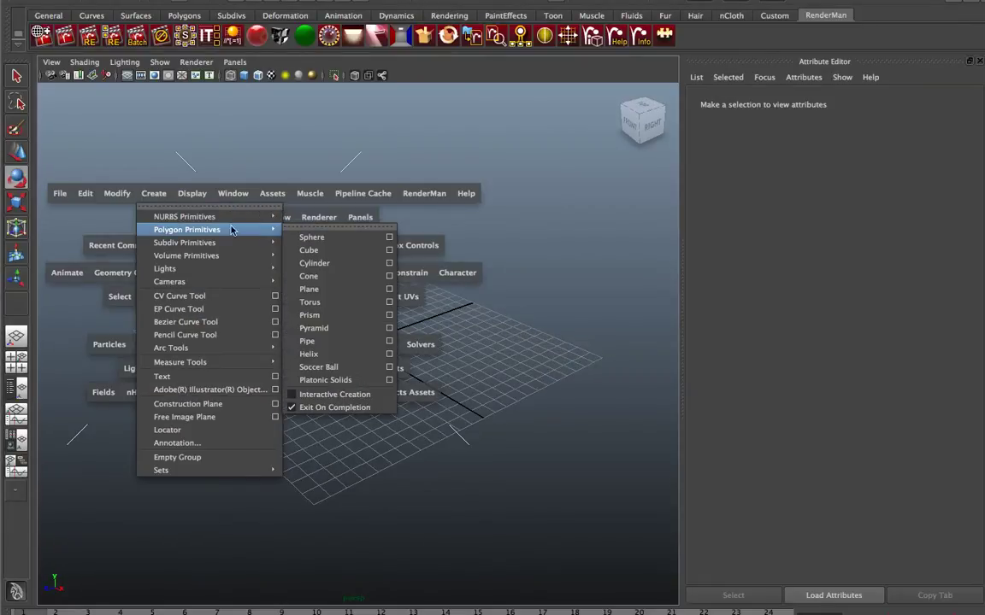
click(313, 288)
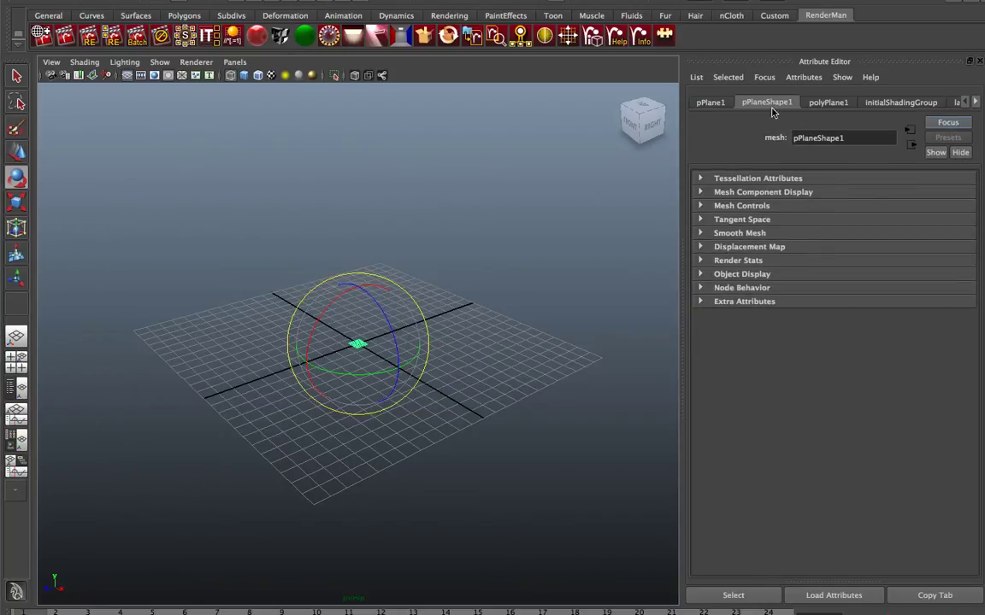
- Set the plane's scale to 256 on all three axes and display the perspective view with Smooth Shade All
click(711, 102)
click(825, 220)
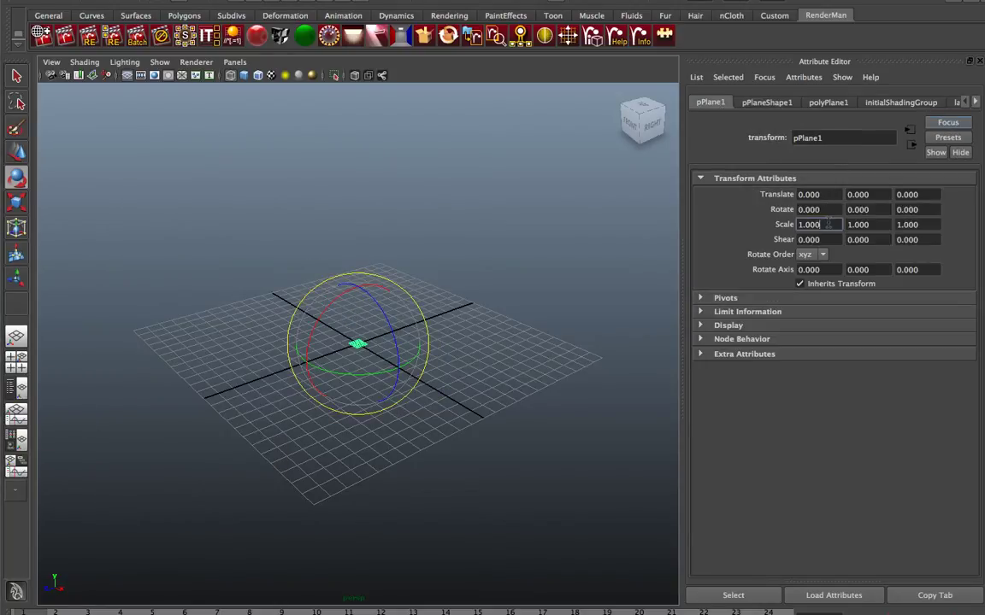
text(256)
key(Tab)
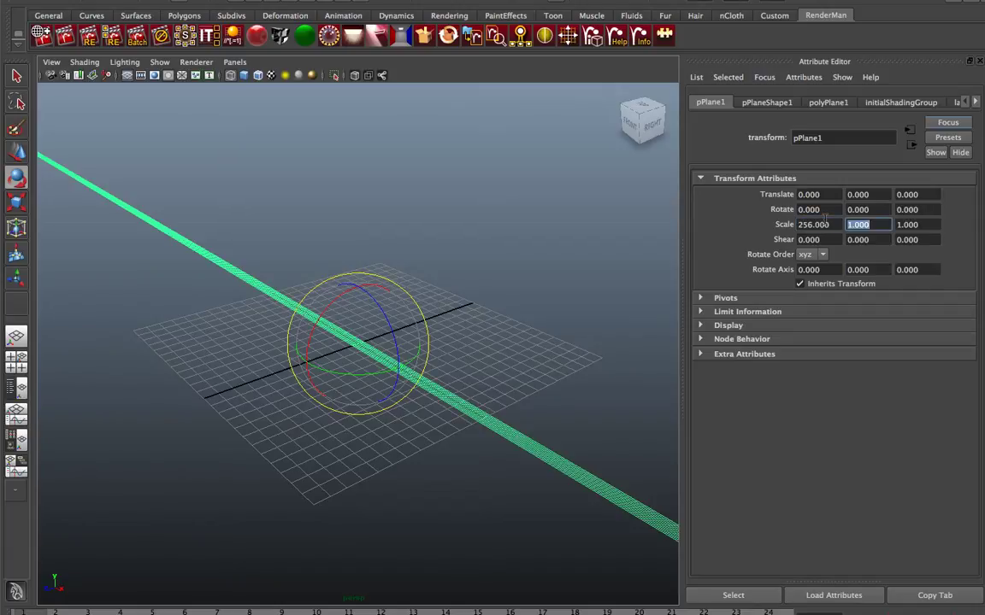
text(256)
key(Tab)
text(2)
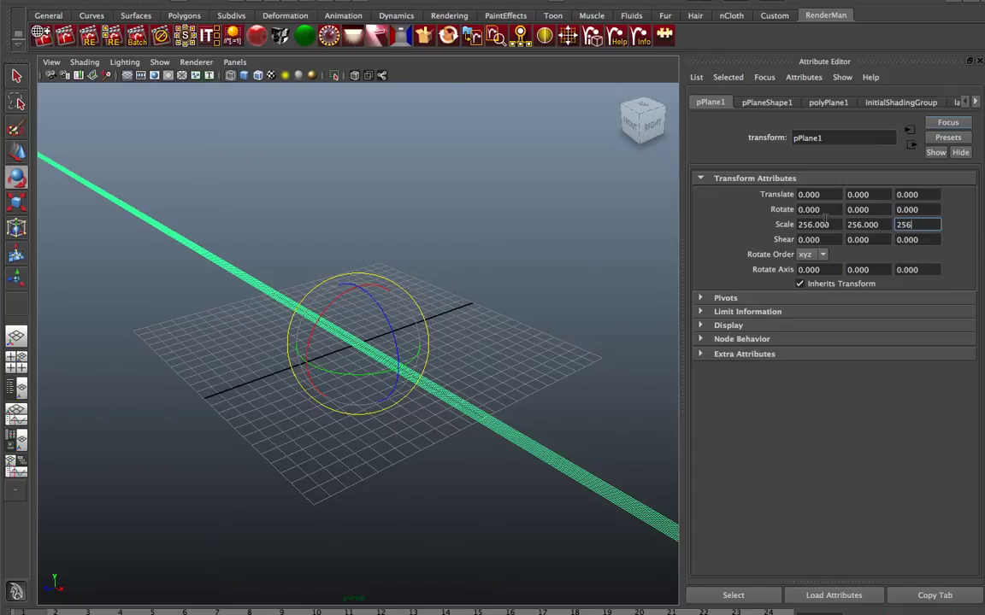
text(56)
key(Return)
click(83, 61)
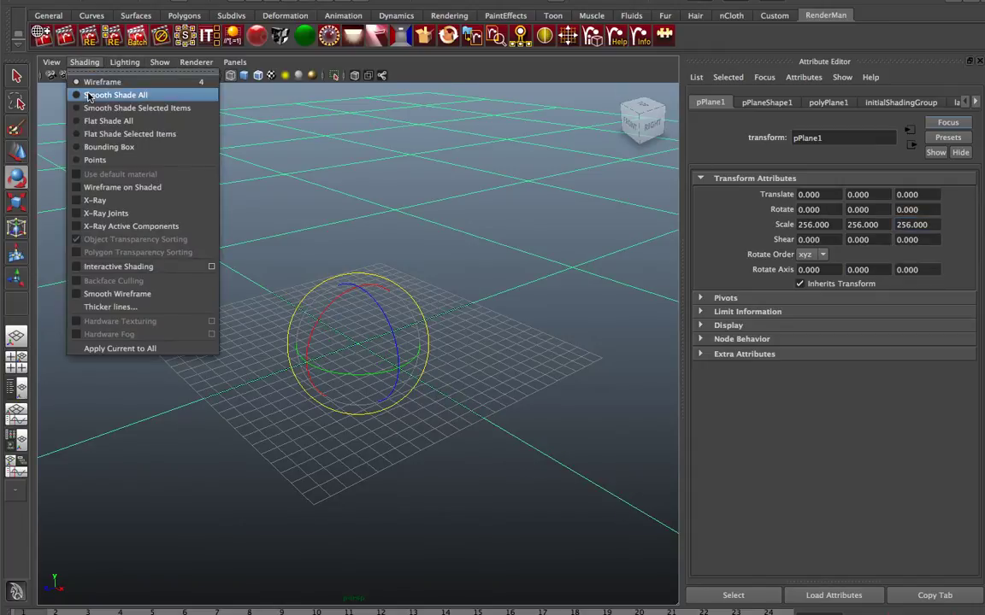
click(88, 97)
- Create a polygon sphere at the origin and set its scale to 128 on all three axes
key(space)
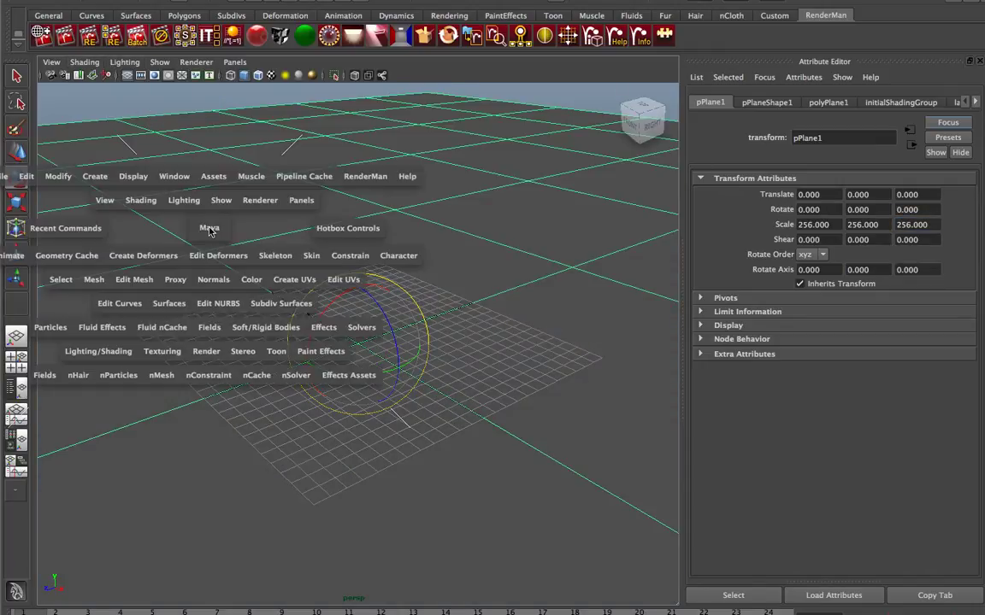
click(95, 177)
mouse_move(109, 214)
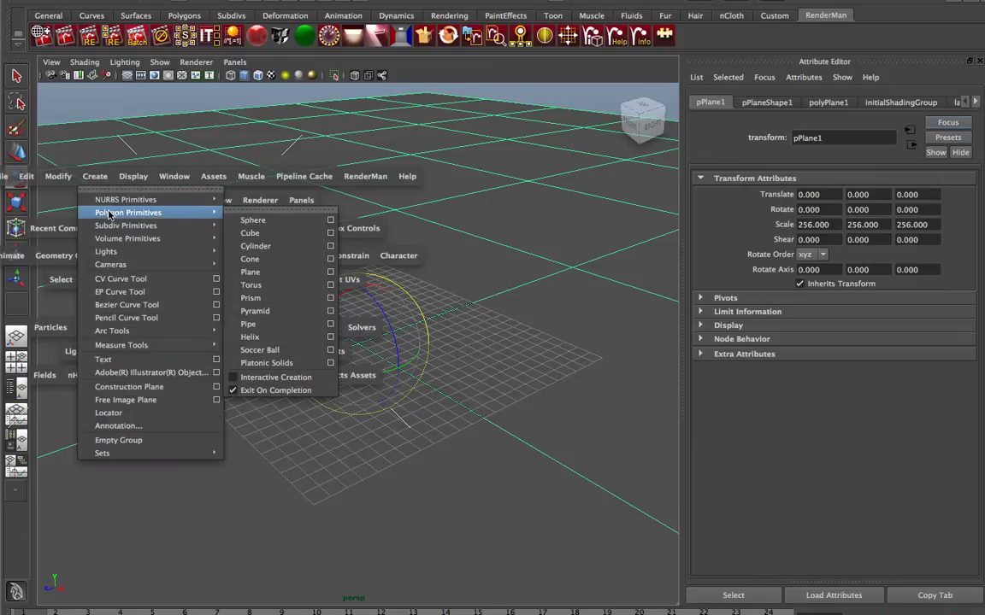
click(252, 220)
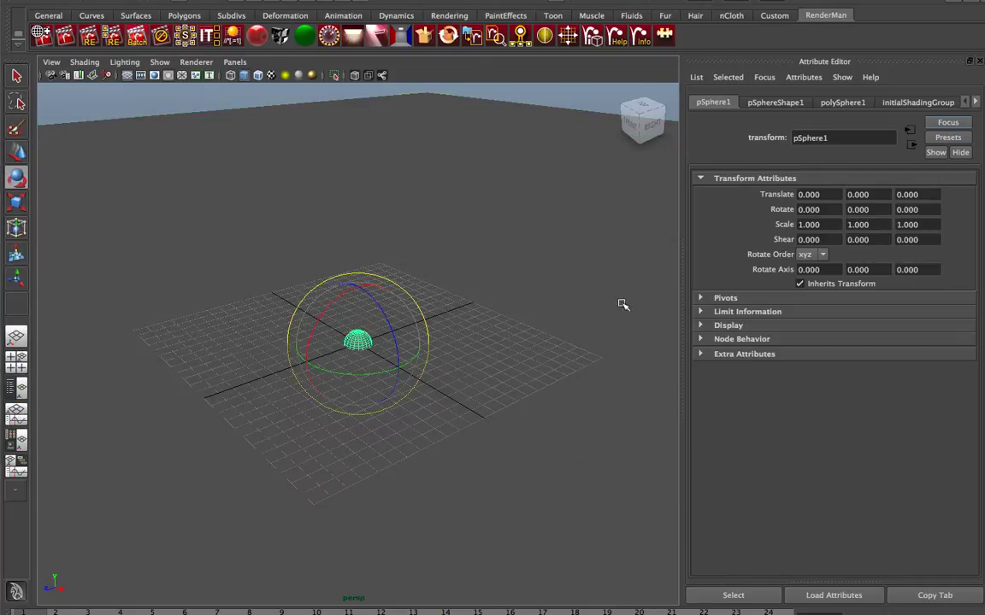
click(821, 225)
text(128)
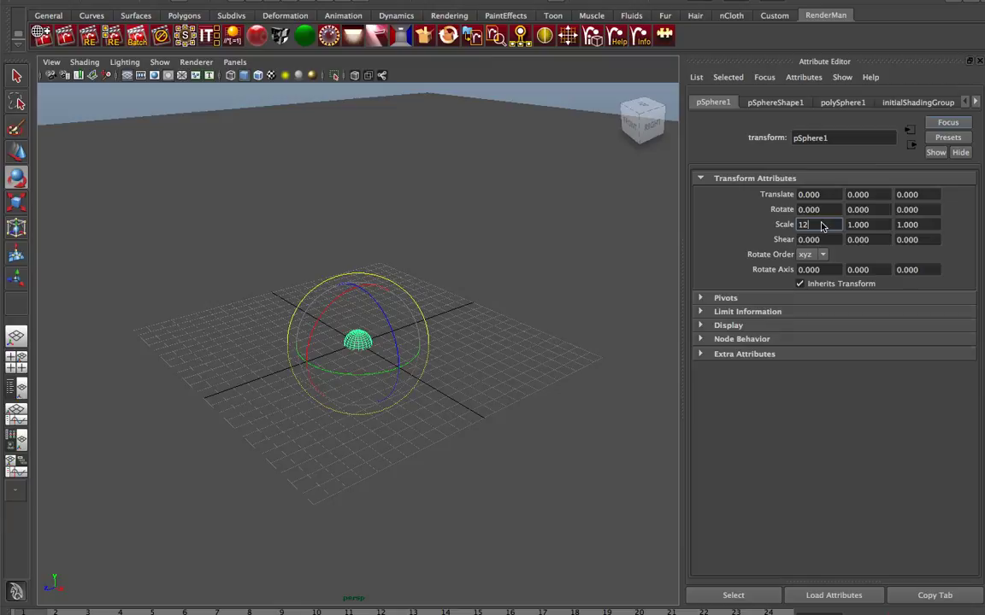
key(Tab)
text(128)
key(Tab)
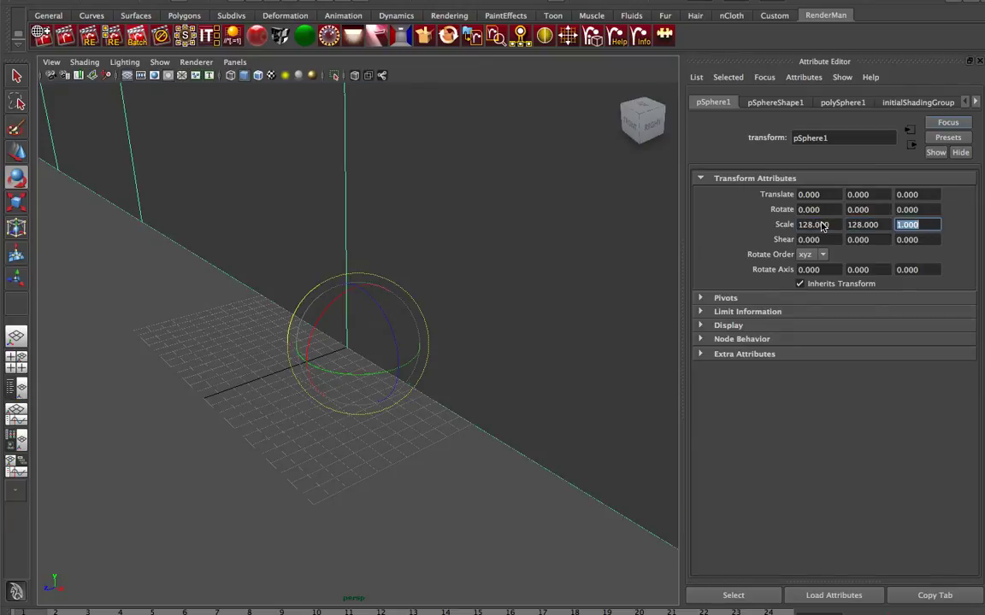
text(128)
key(Return)
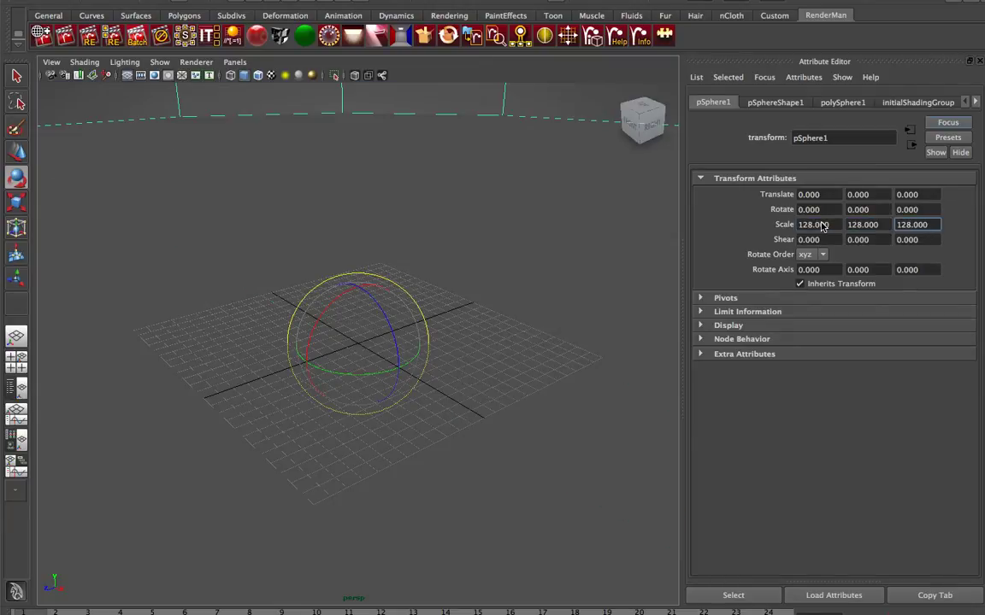
alt+drag(446, 400, 442, 376)
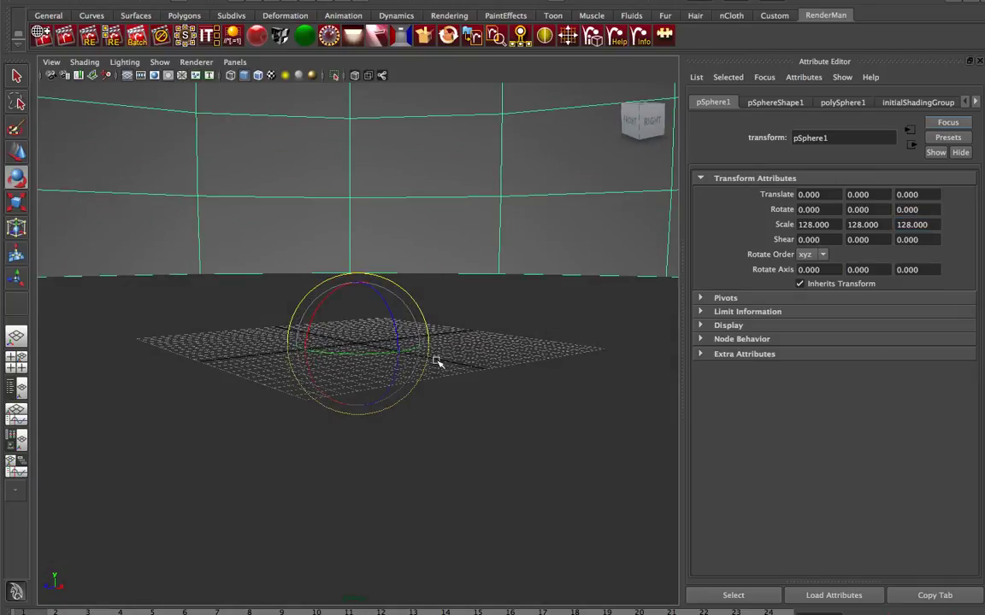
- Change to the four-view layout and turn the front view into a smooth-shaded persp view
click(20, 366)
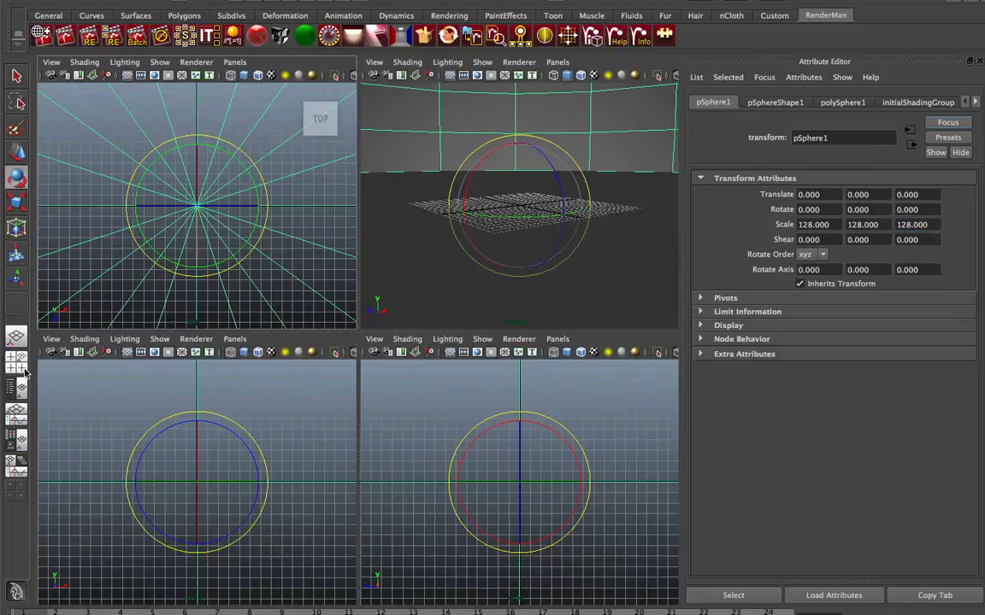
click(85, 340)
click(97, 359)
click(234, 340)
mouse_move(320, 353)
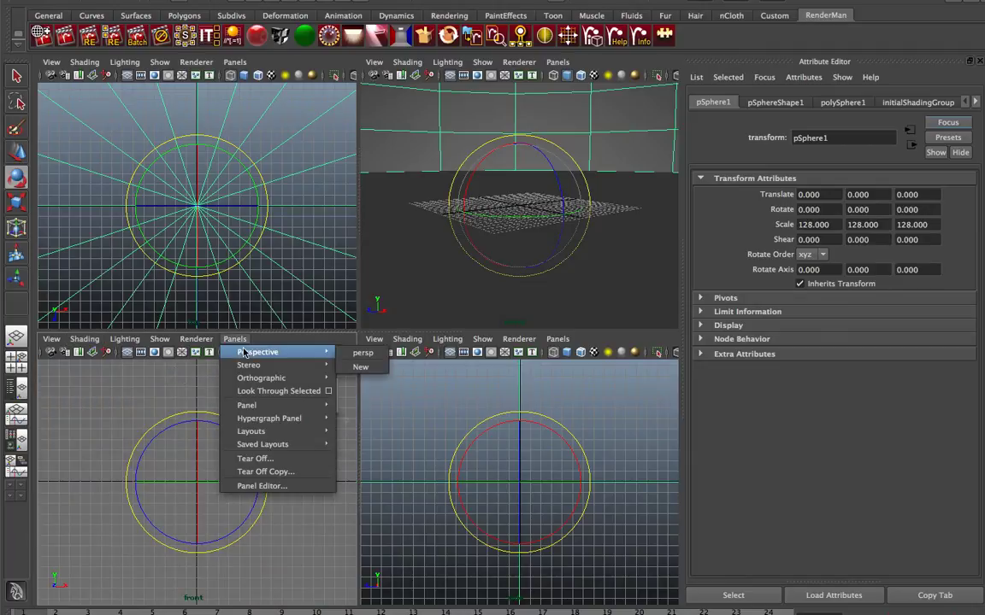
click(363, 356)
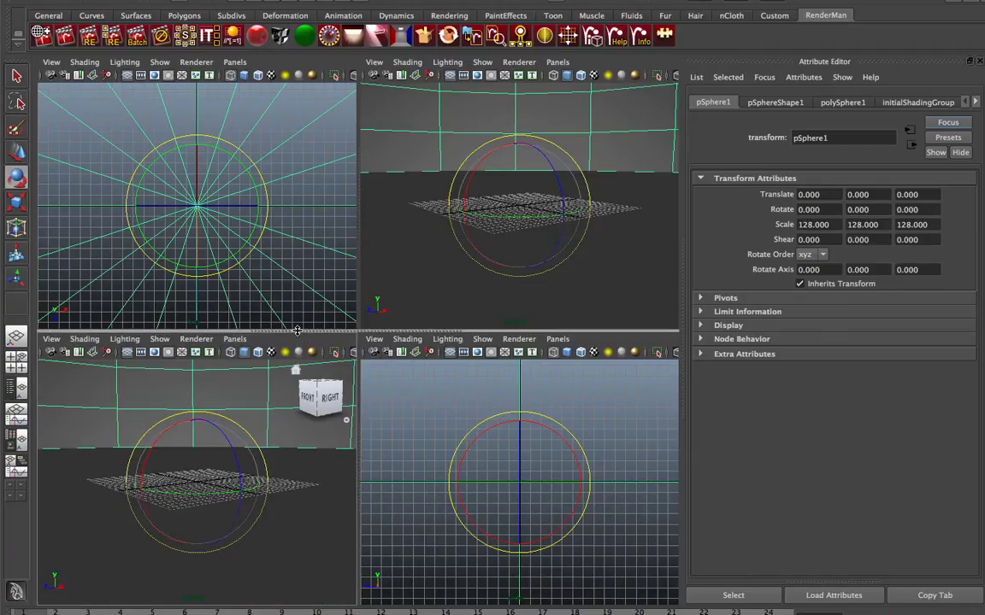
- Make the lower views taller and replace the top view with the Outliner
drag(275, 332, 301, 255)
click(234, 62)
mouse_move(290, 76)
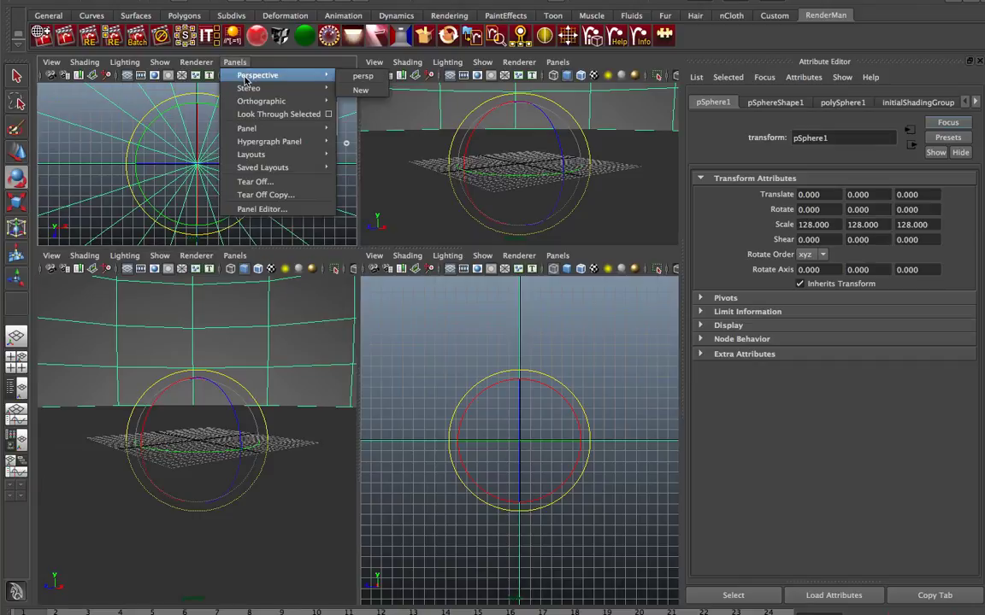
click(368, 128)
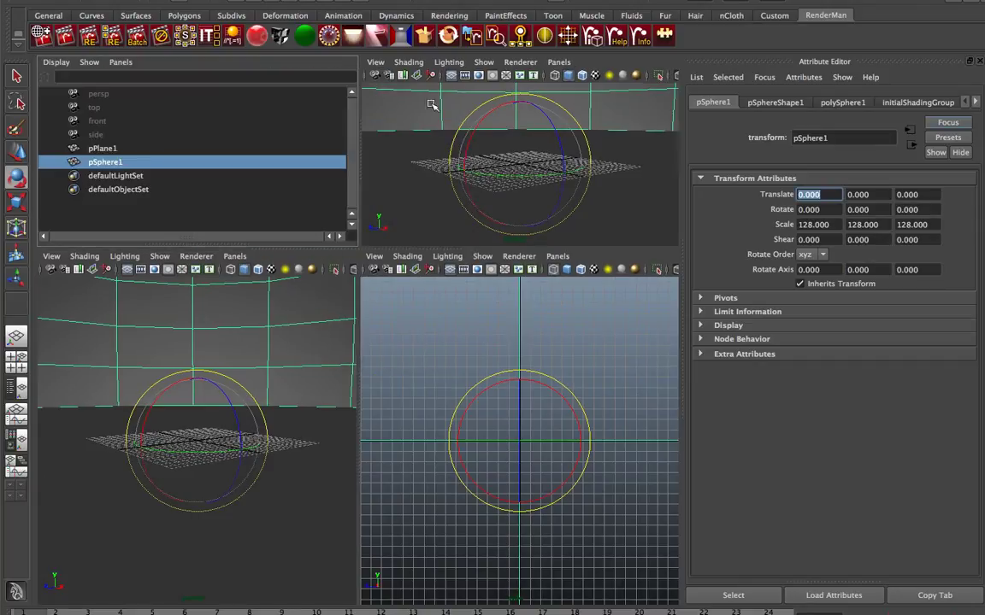
- Replace the upper perspective view with the Hypershade
click(558, 63)
mouse_move(578, 128)
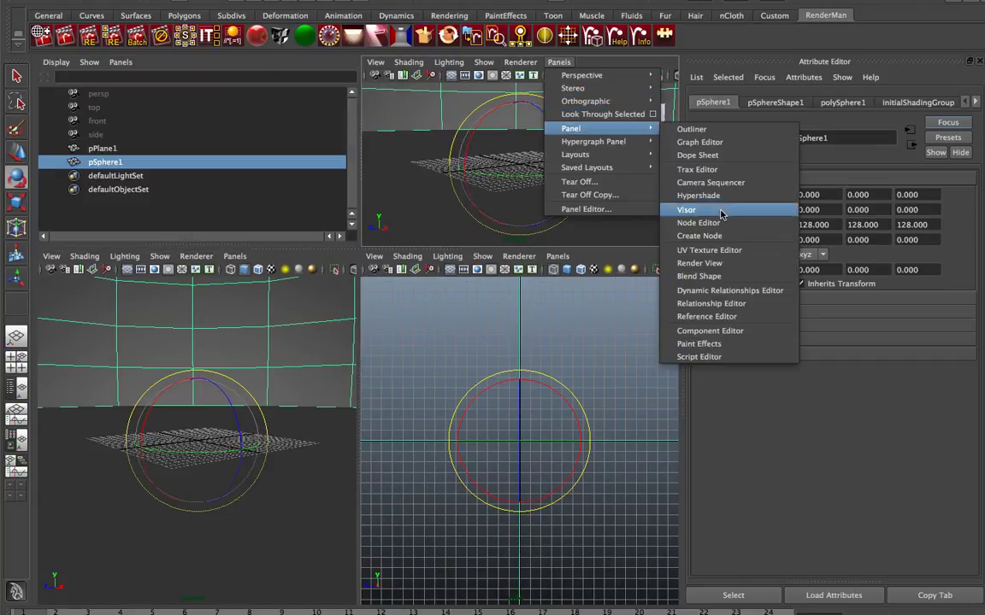
click(687, 210)
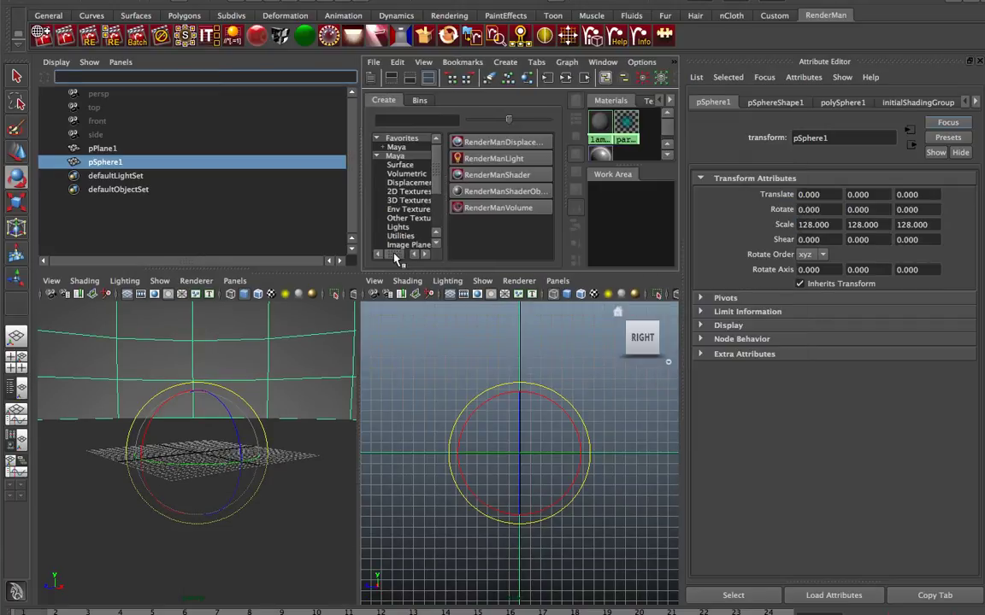
- Replace the side view with the Render View and render the current frame with Maya Software
click(557, 280)
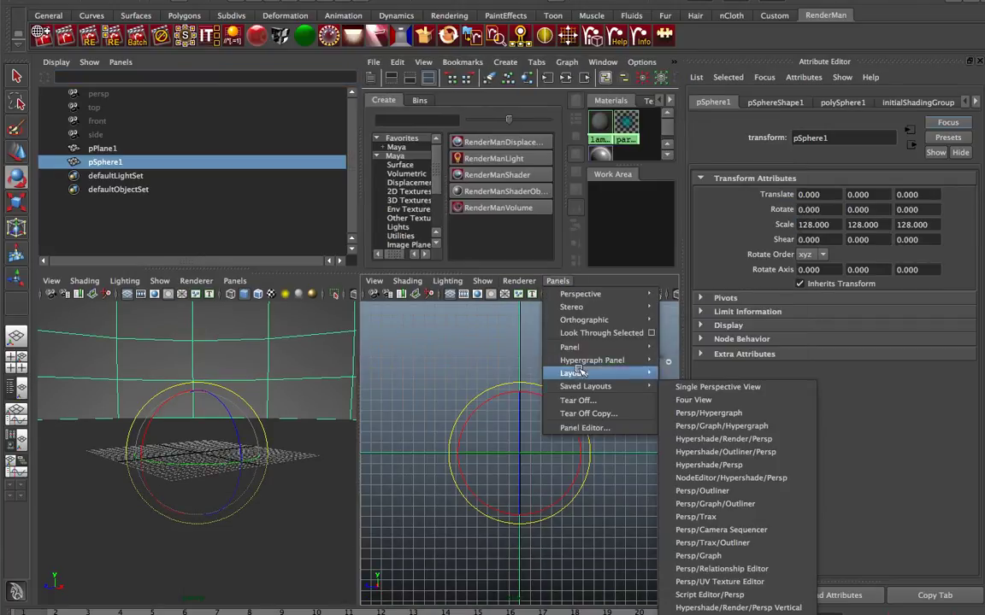
mouse_move(615, 347)
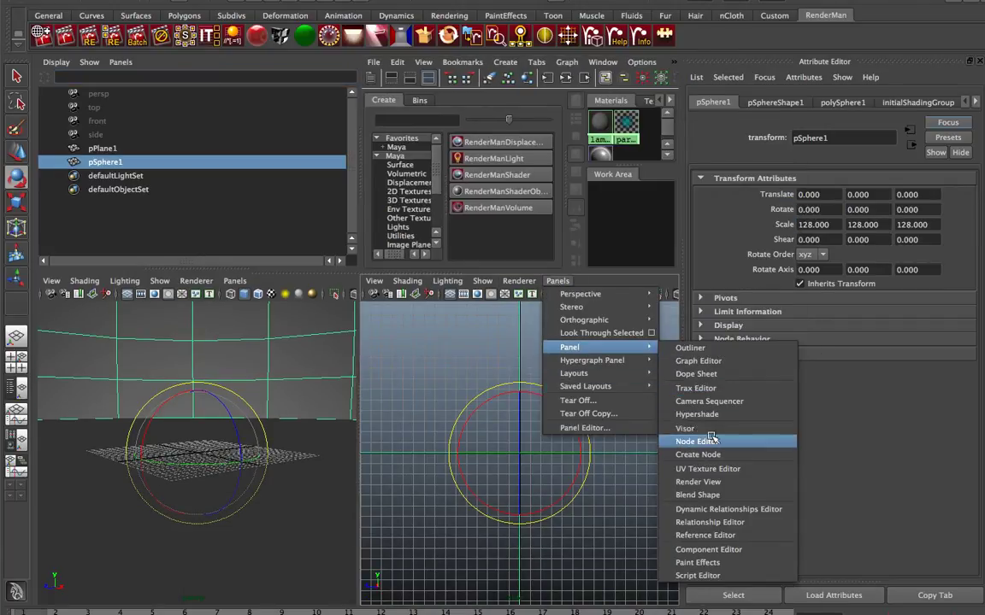
click(699, 483)
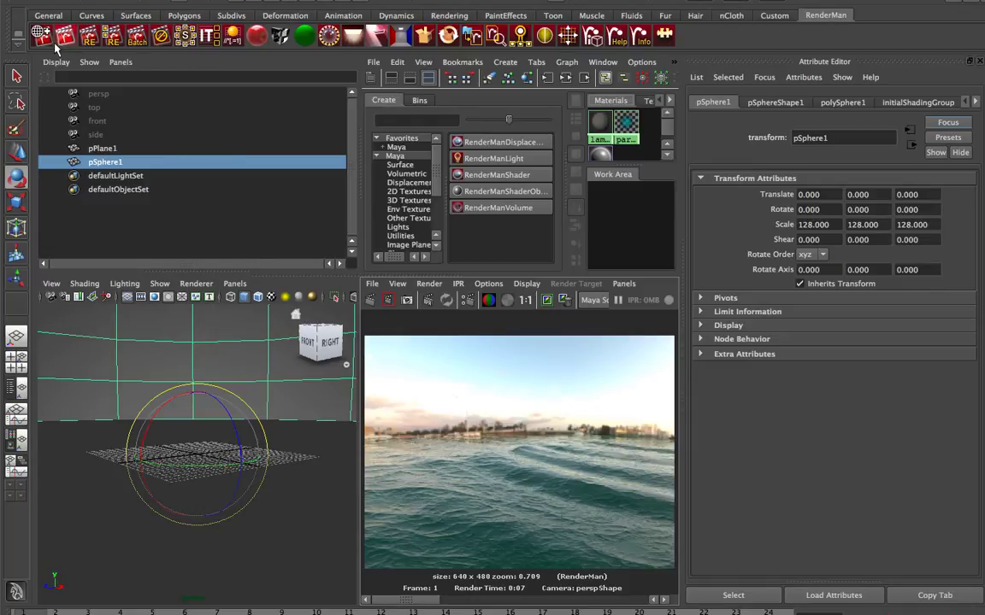
click(370, 300)
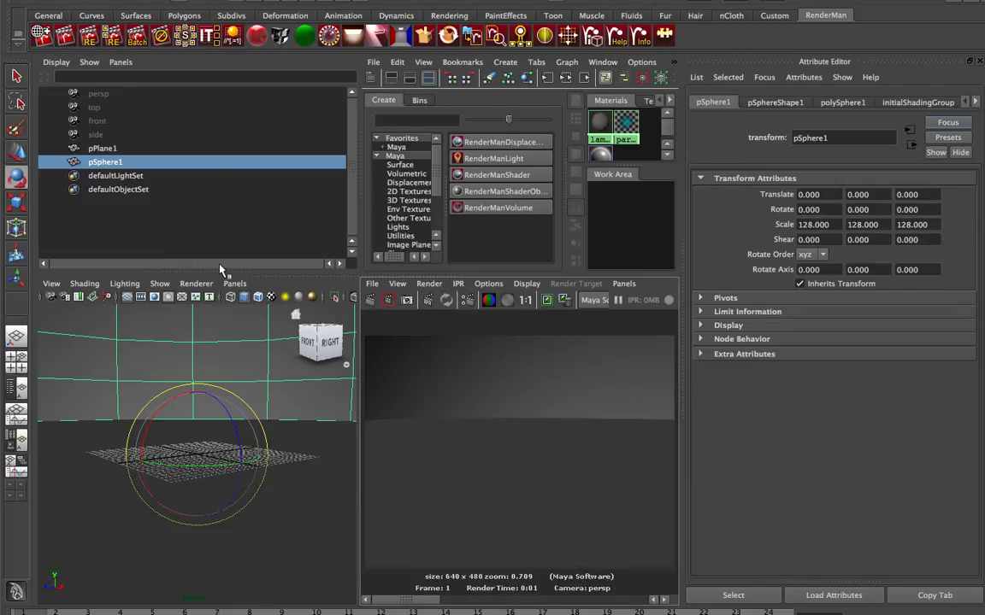
- Set the image size preset to 320x240 in the RenderMan globals, and check the quality and features settings
click(41, 36)
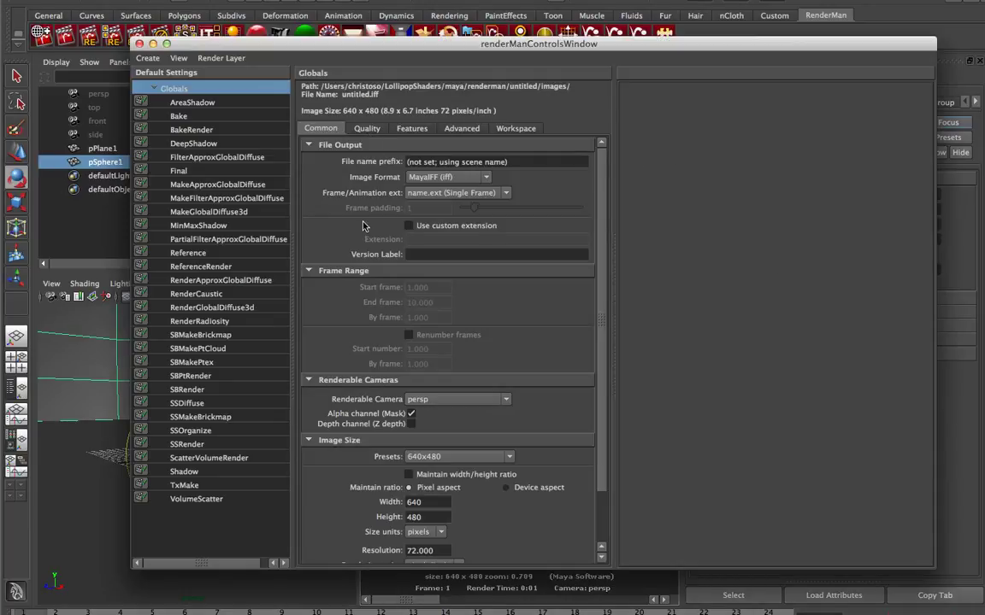
click(340, 144)
click(343, 159)
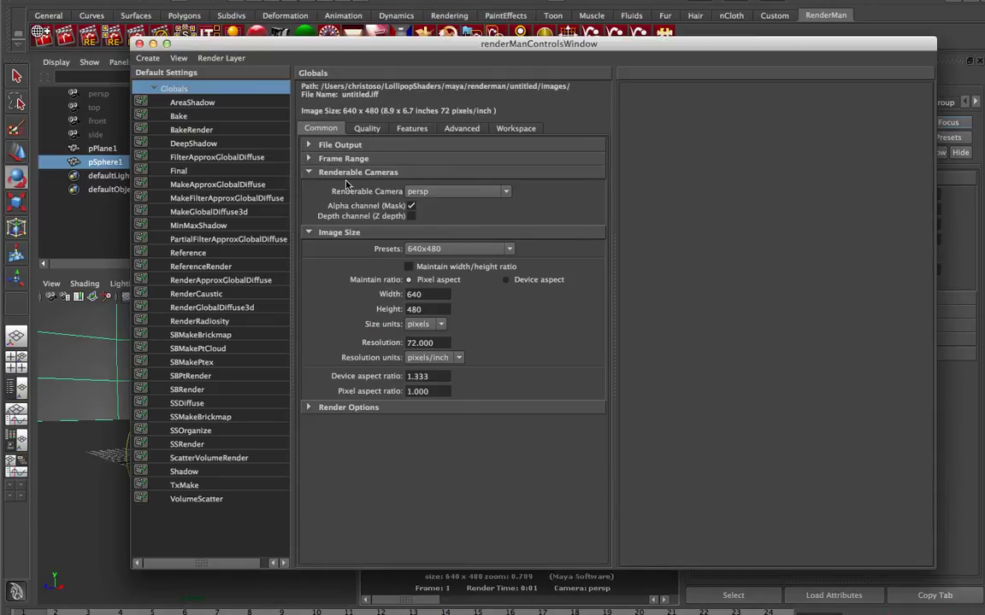
click(433, 249)
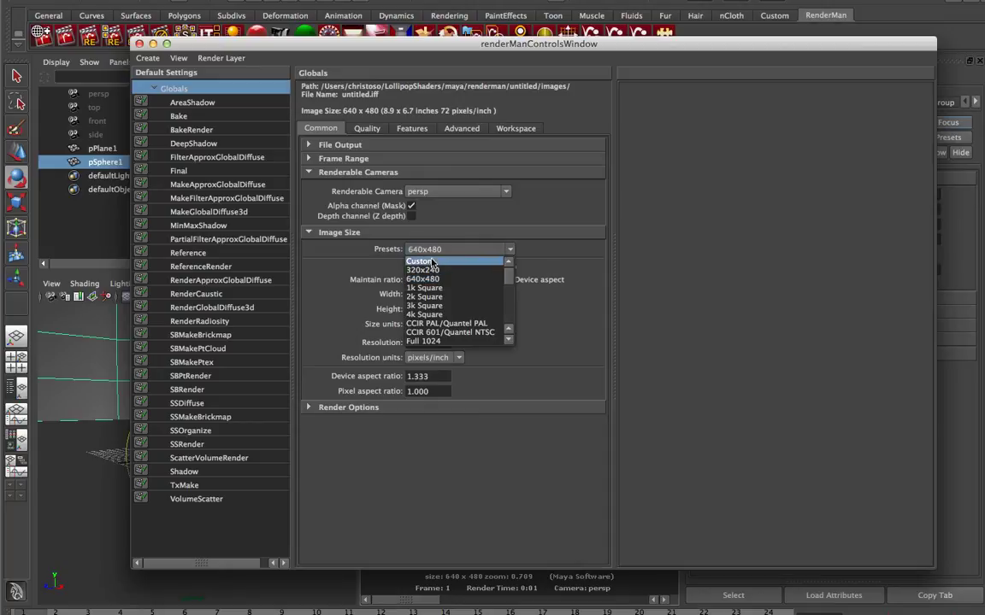
click(423, 236)
click(342, 232)
click(348, 173)
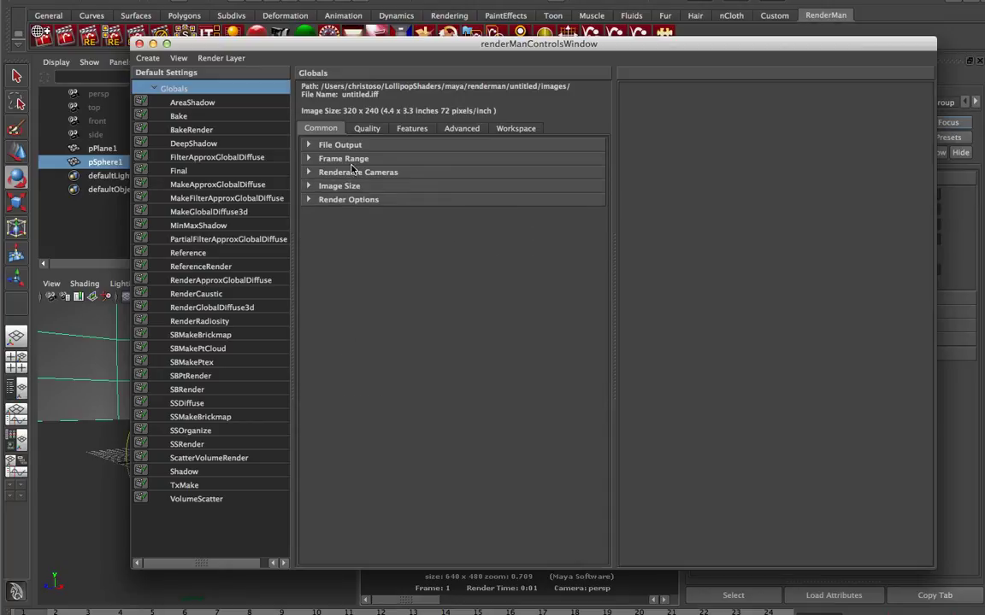
click(369, 128)
click(411, 129)
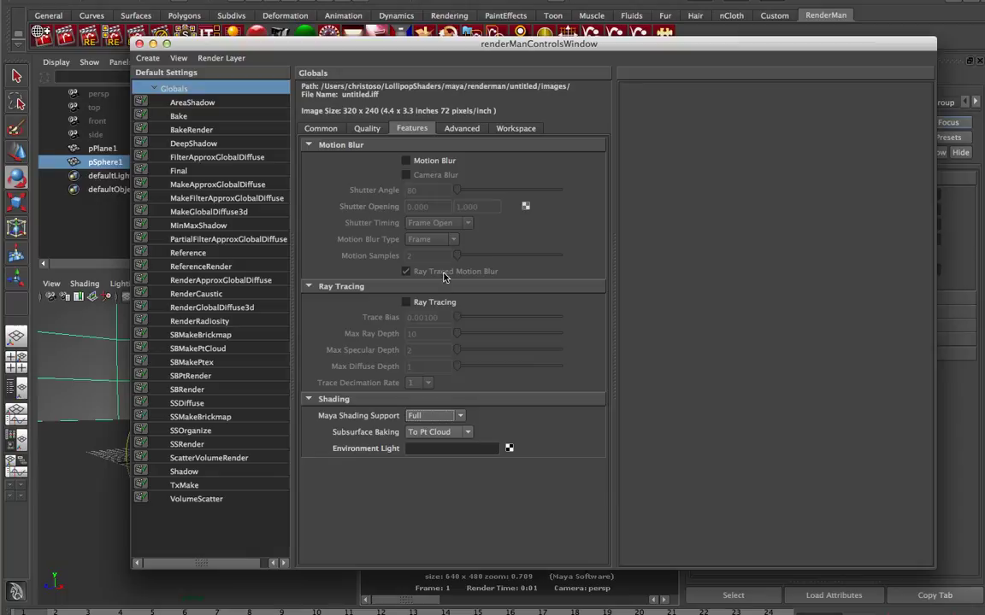
click(140, 44)
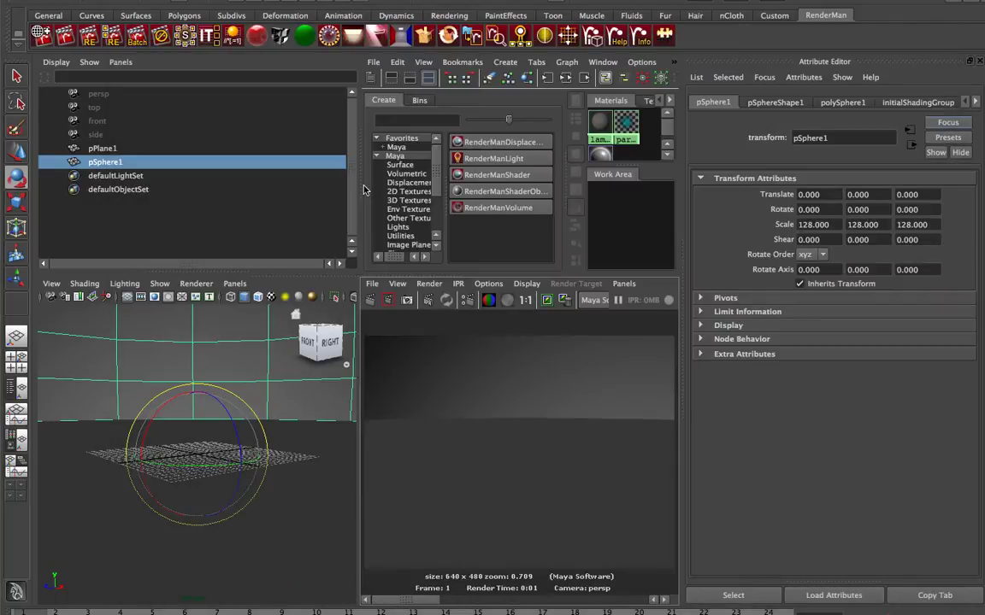
- Widen the Hypershade, create a RenderManShader material and position its node in the work area
drag(362, 188, 212, 172)
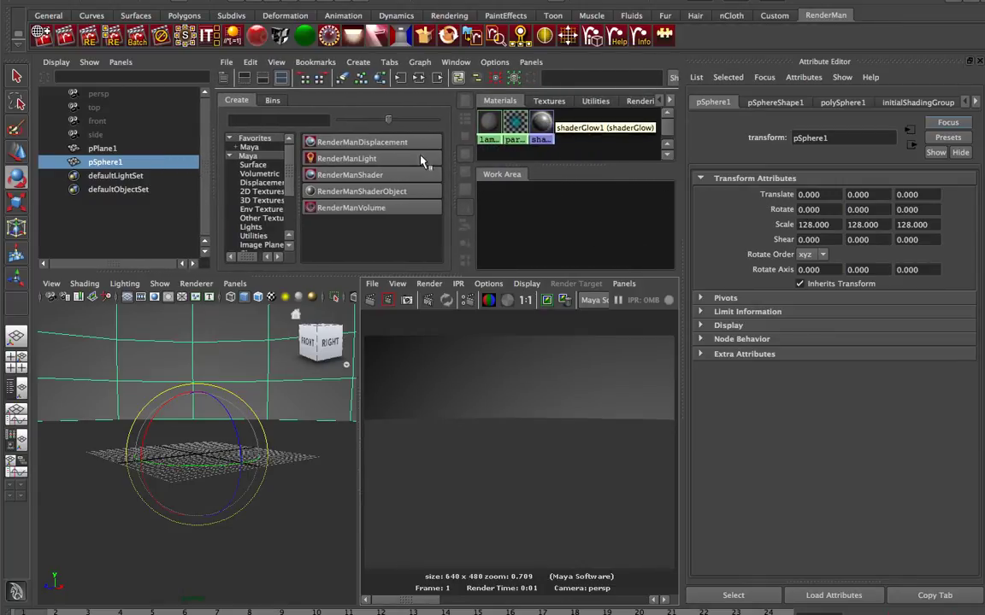
click(397, 175)
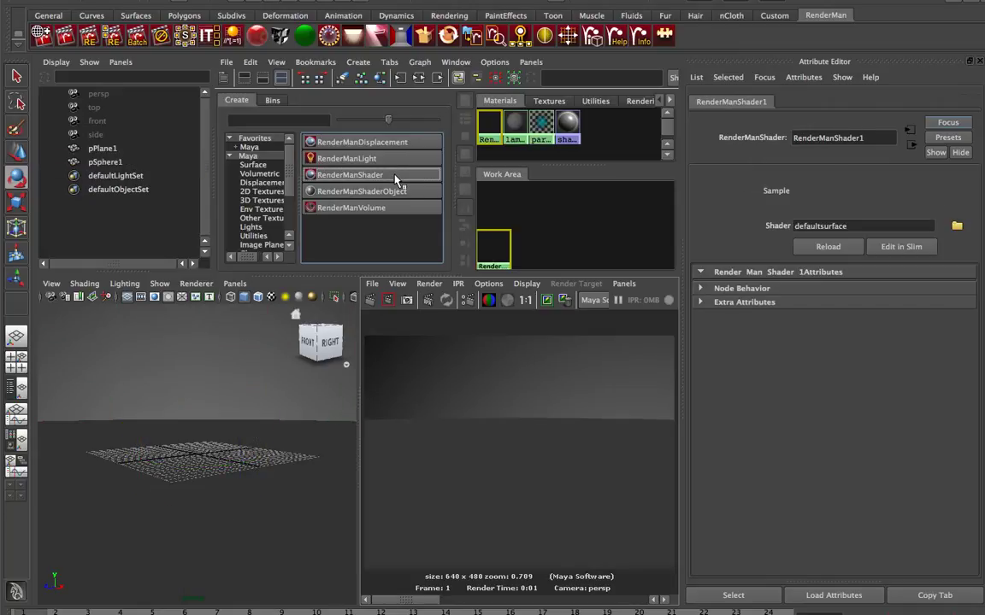
drag(494, 247, 522, 224)
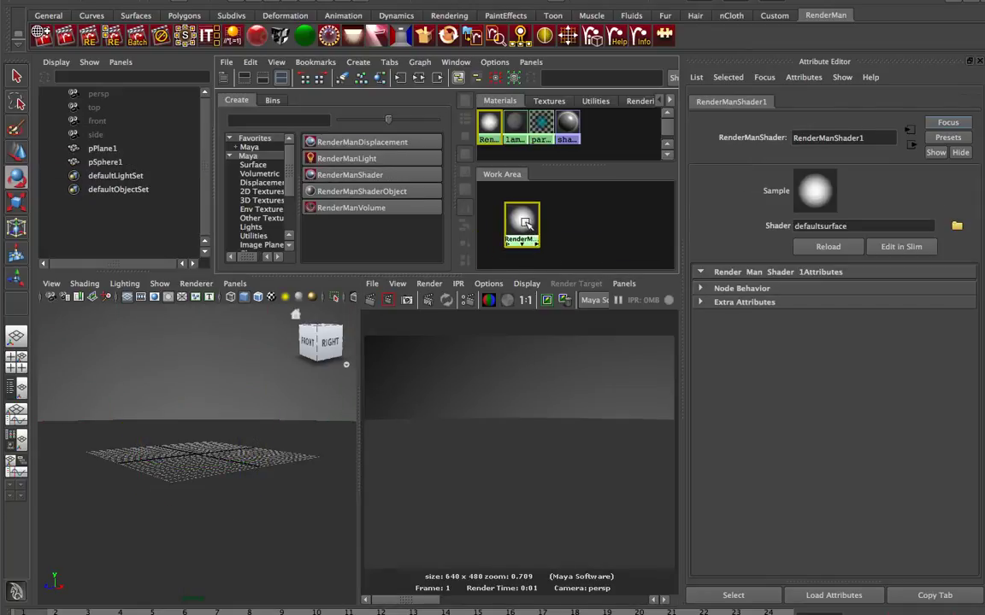
- Load oceancolor_v02_maya.slo from the ocean/proKit/shaders folder into the RenderManShader1 material, with the files sorted by newest modification date
click(957, 226)
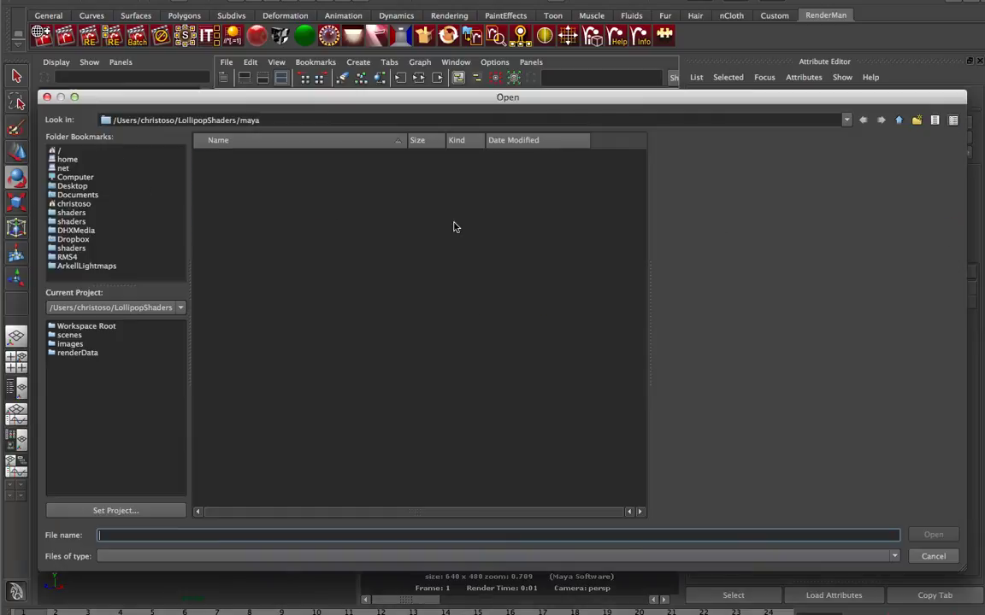
click(110, 250)
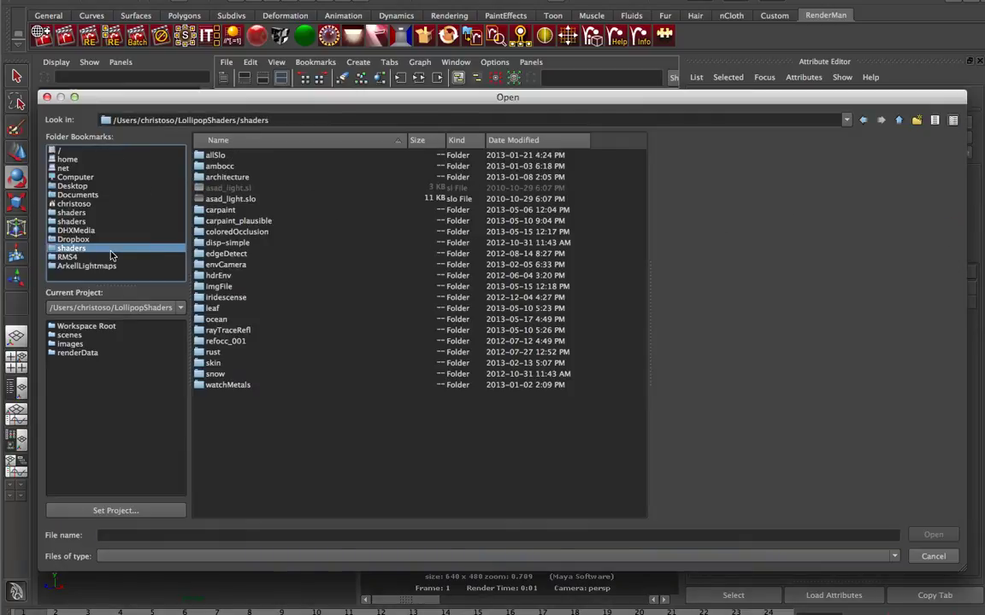
double_click(214, 319)
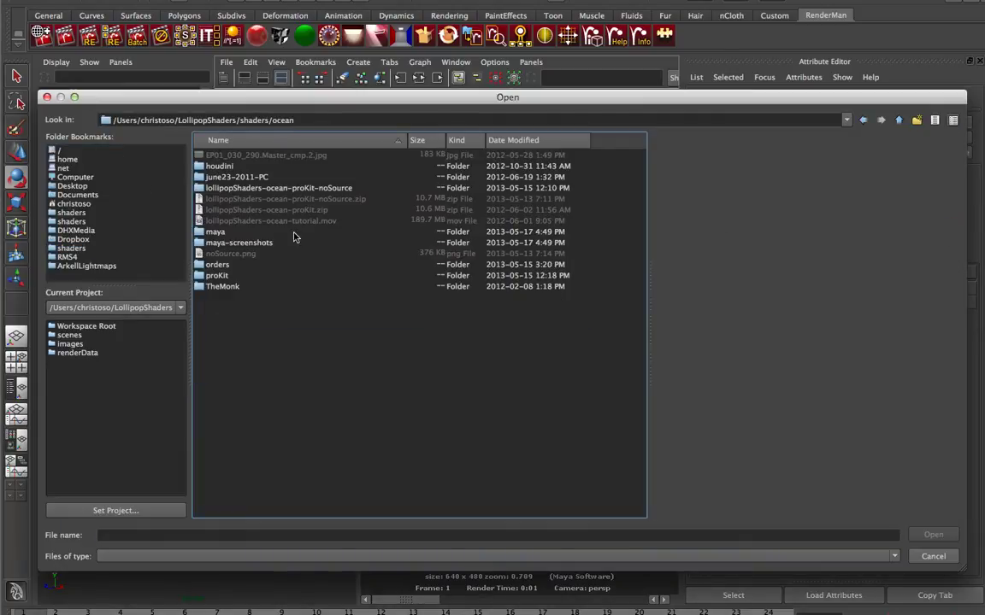
double_click(245, 277)
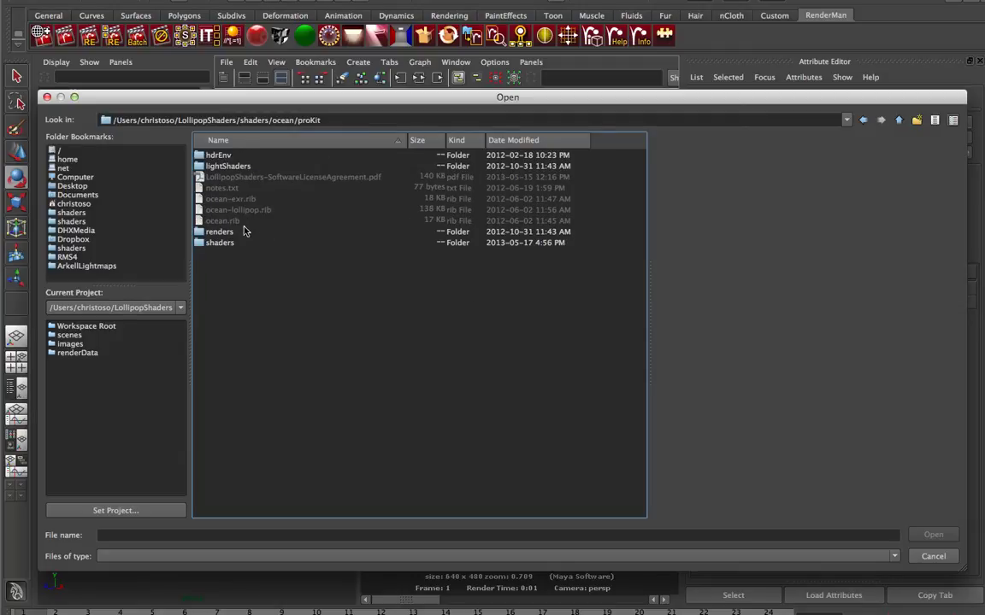
double_click(222, 243)
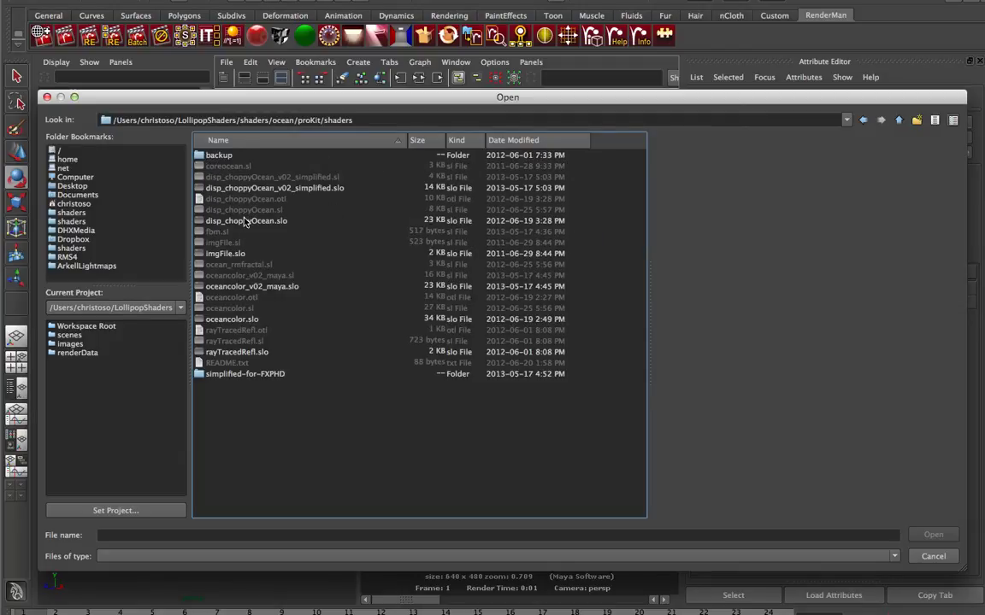
click(539, 141)
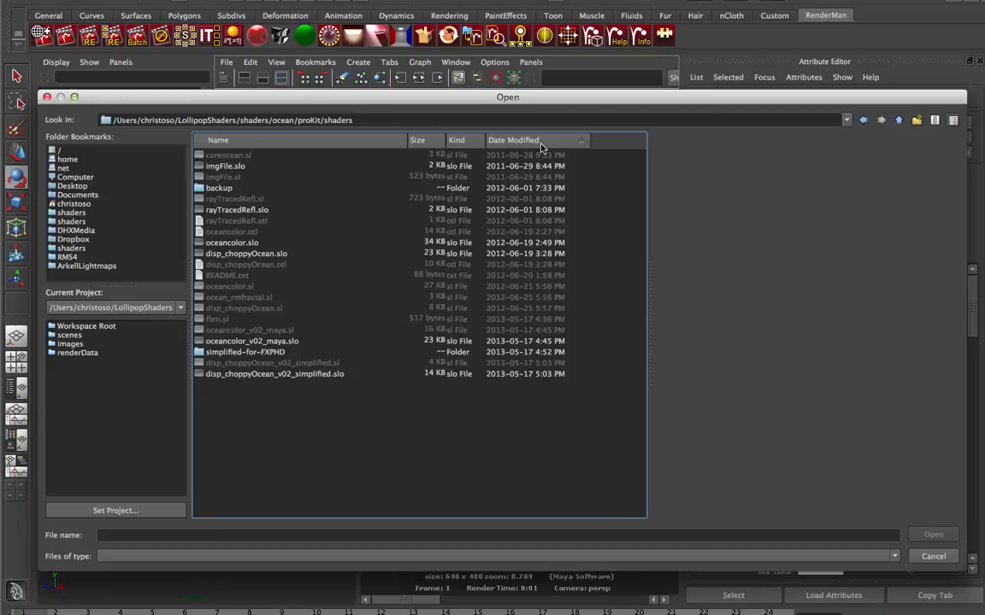
click(540, 142)
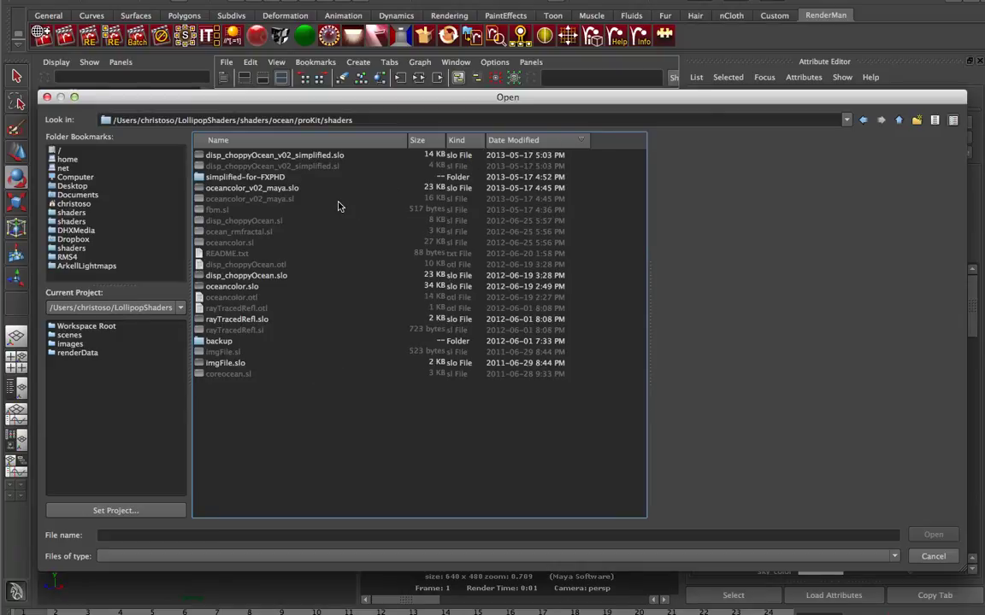
double_click(279, 188)
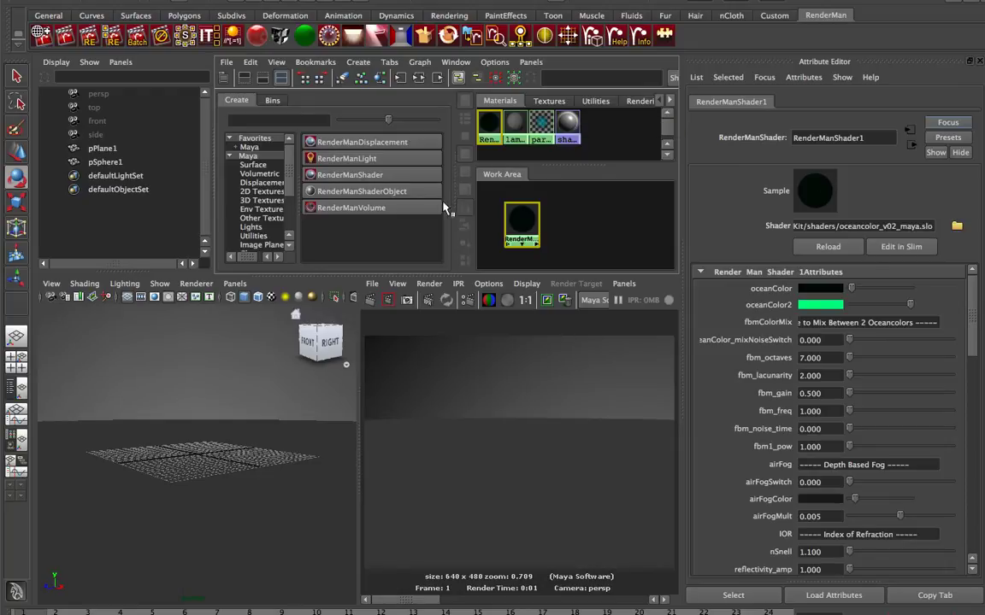
- Create a second RenderManShader material and load imgFile.slo from the ocean/proKit/shaders folder as its shader
click(402, 177)
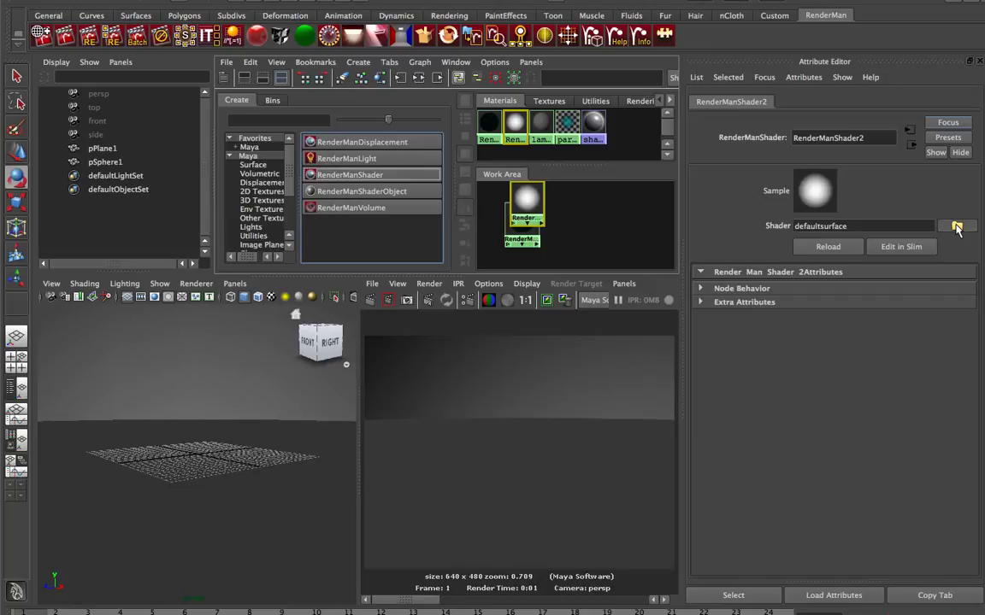
click(956, 226)
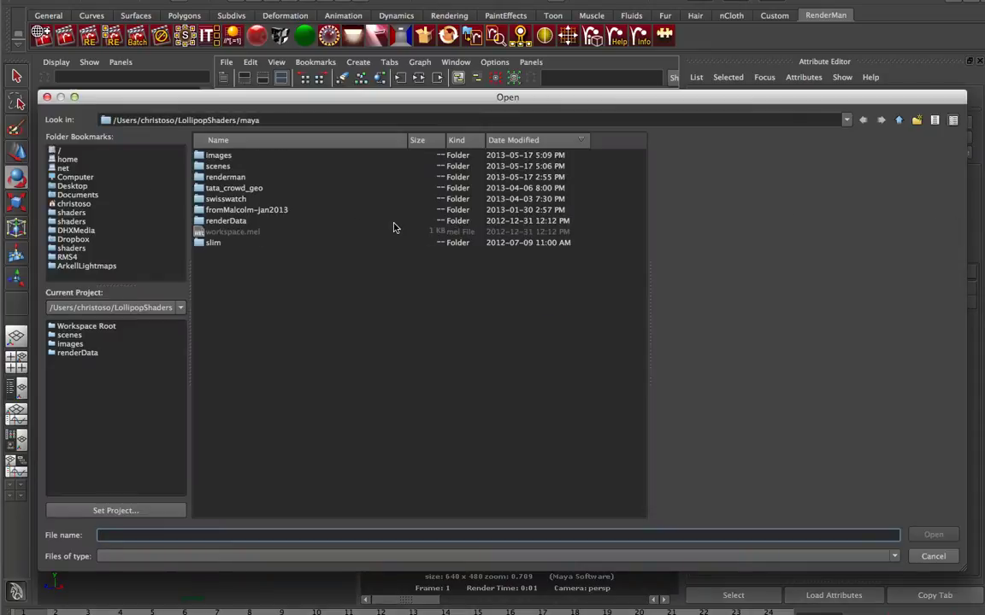
click(127, 254)
click(226, 364)
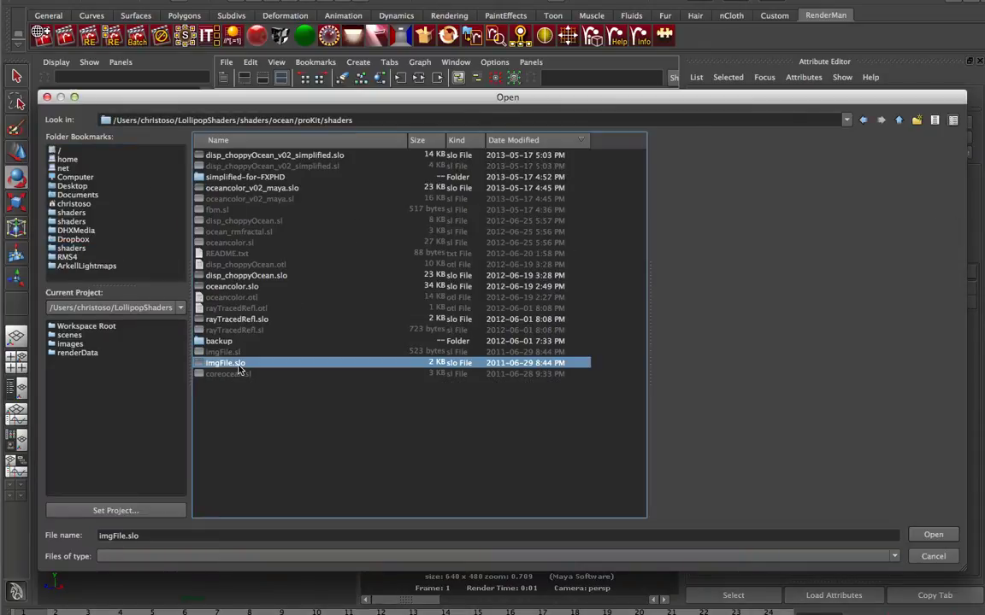
double_click(239, 365)
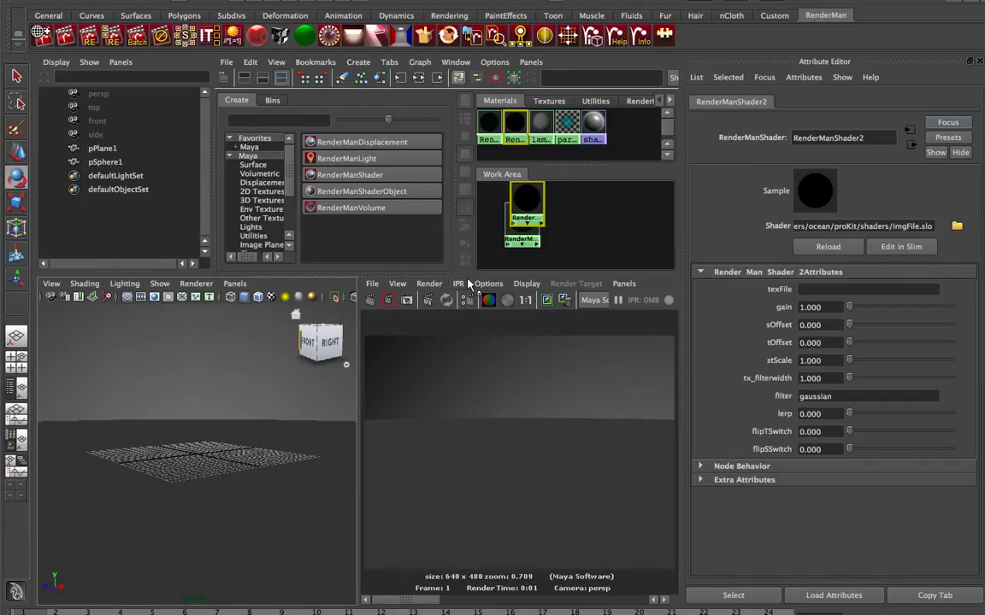
- Place the second shader node beside the first in the work area and rename it imgFile
click(105, 162)
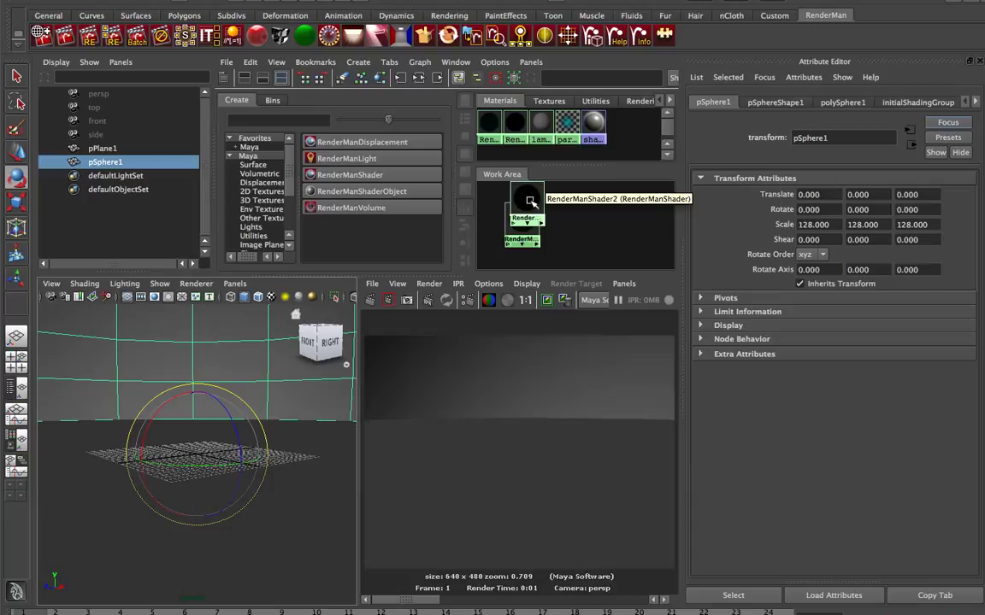
drag(530, 201, 578, 218)
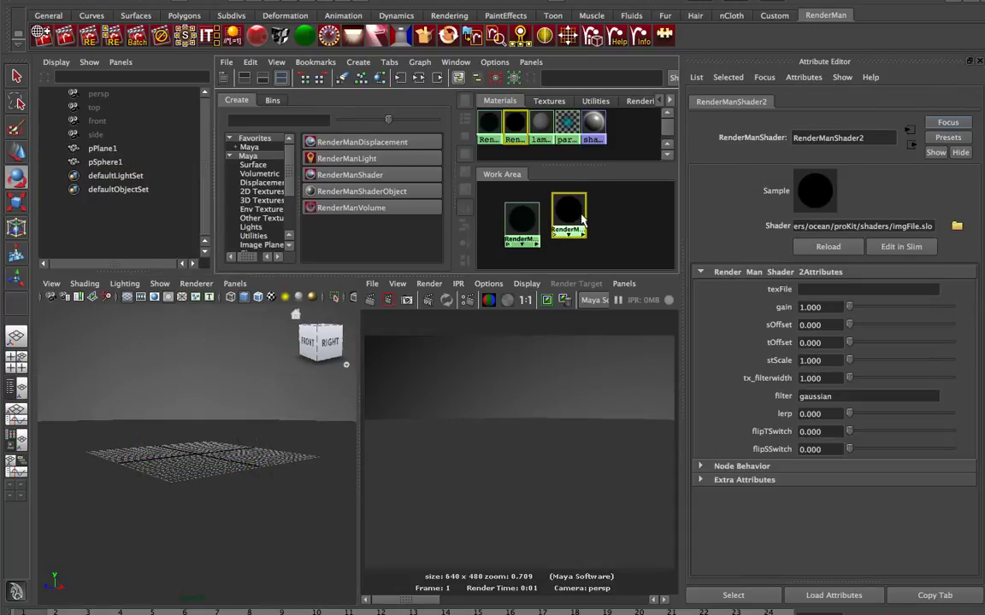
middle_drag(582, 220, 558, 215)
key(Escape)
right_drag(570, 217, 573, 190)
double_click(840, 139)
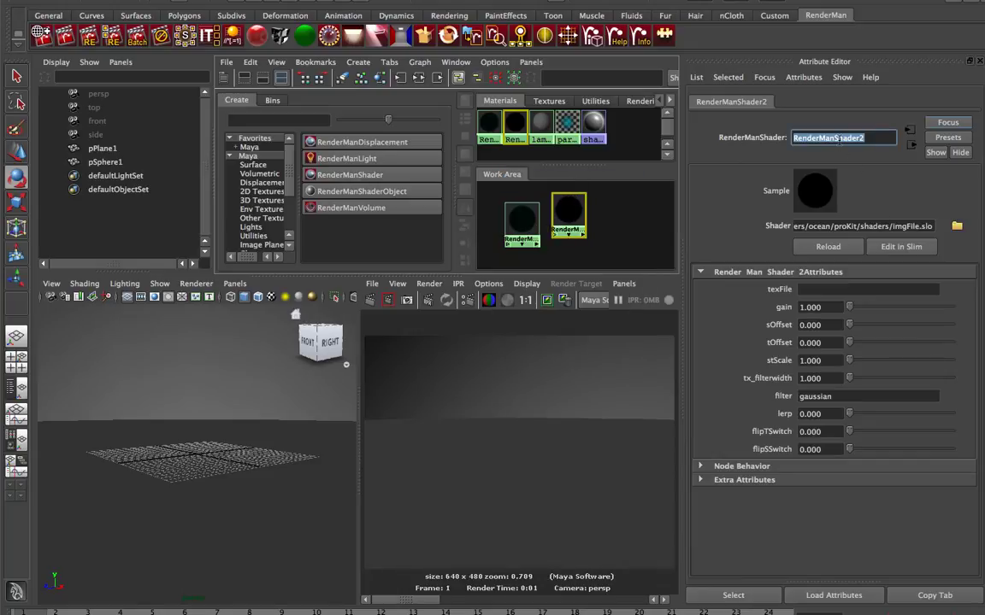
text(imgFile)
key(Return)
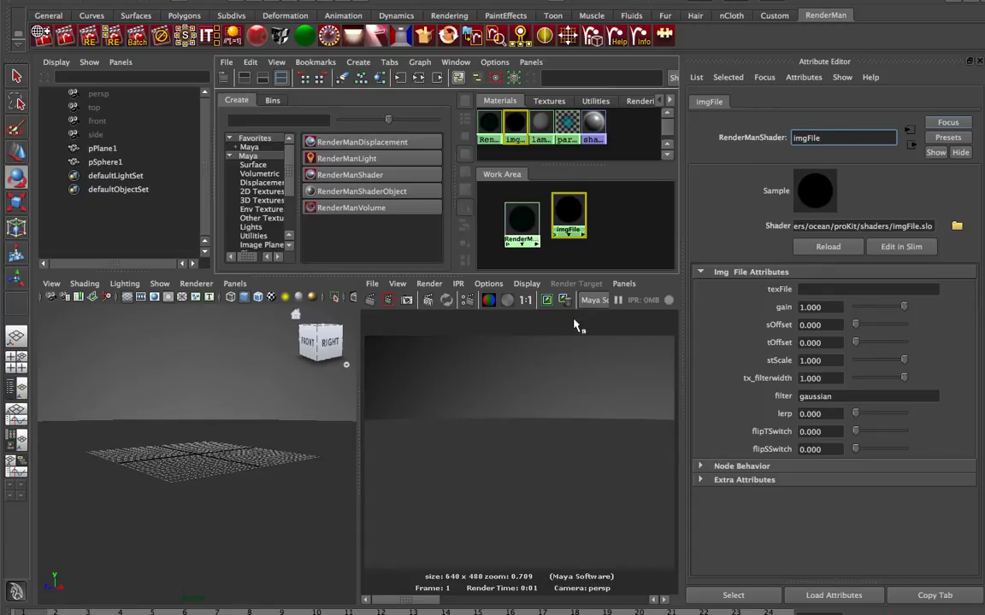
- Set the imgFile shader's texFile to the path of the Day_Dusk_1k_8bit.tex environment map
click(921, 290)
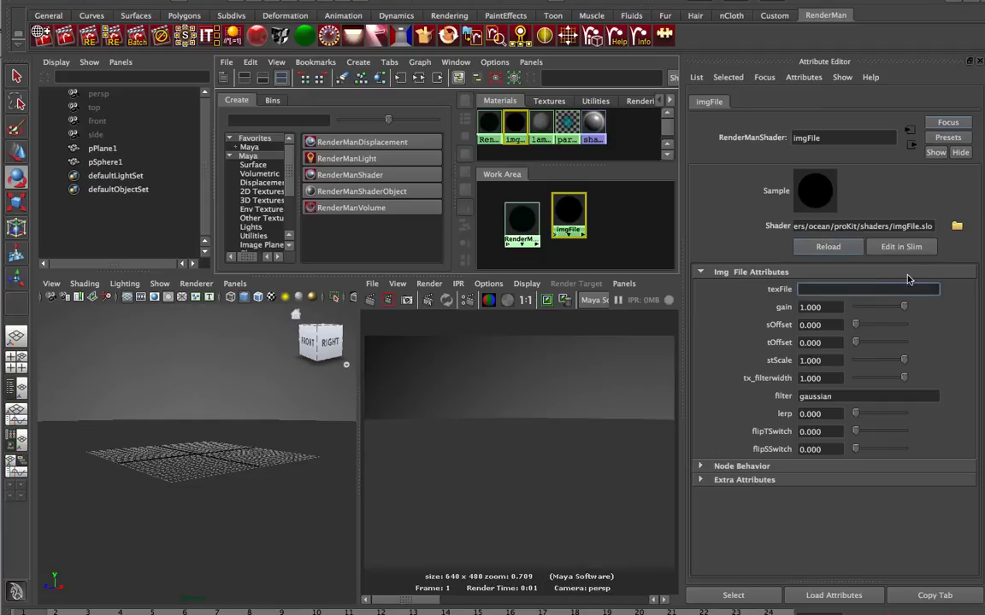
key(ctrl+v)
key(Return)
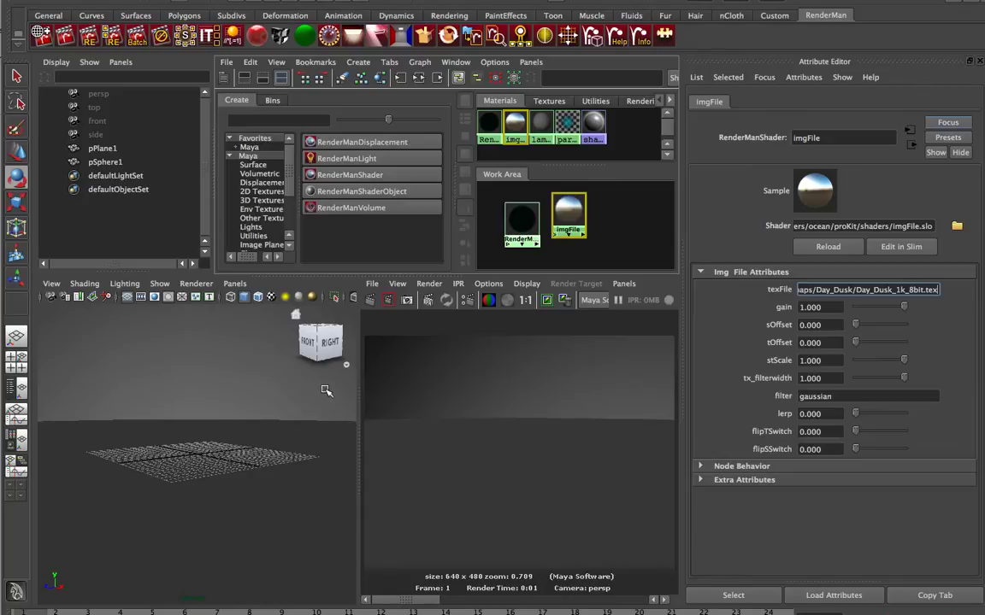
- Rename the RenderManShader1 material as oceancolor
click(521, 218)
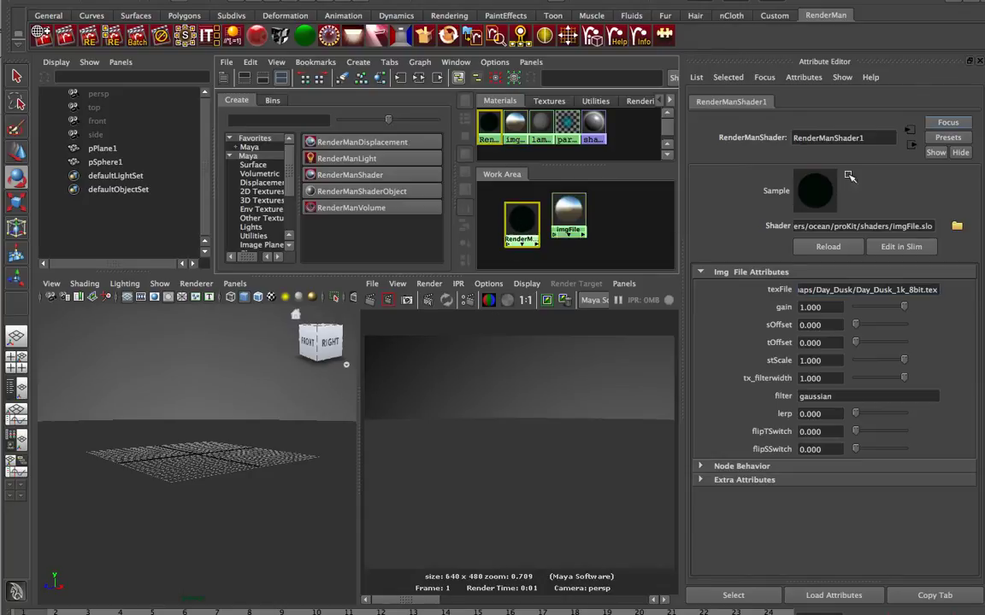
double_click(858, 138)
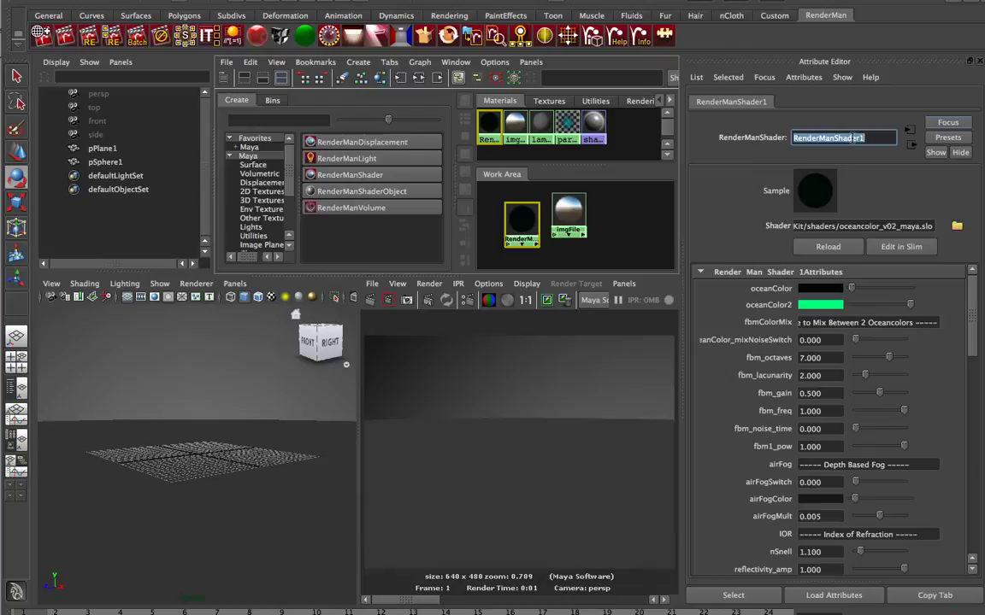
text(oceancolor)
key(Return)
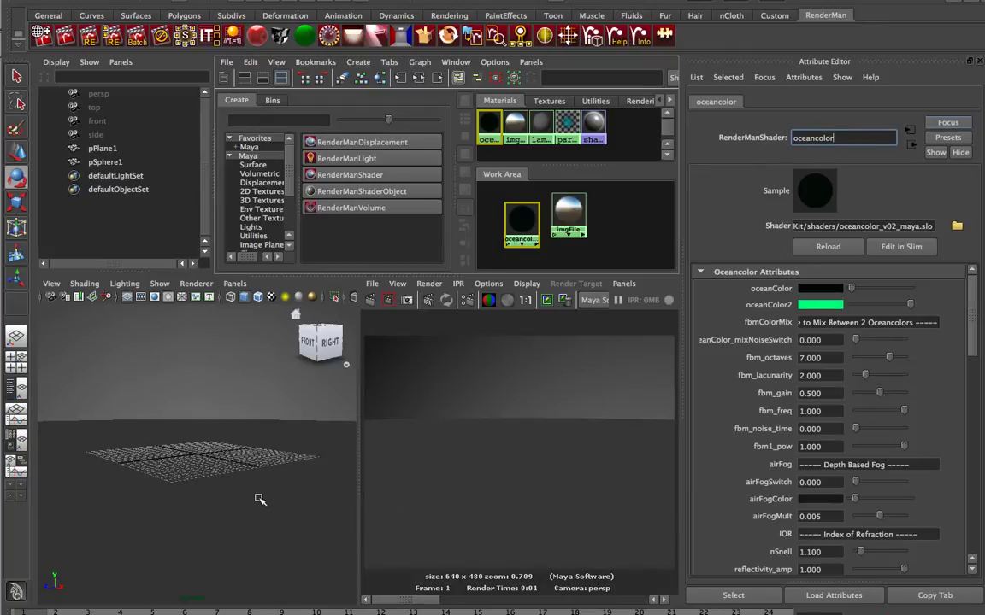
- Assign the oceancolor material to the plane and graph the plane's connections to inspect its shading group
click(233, 451)
right_click(523, 218)
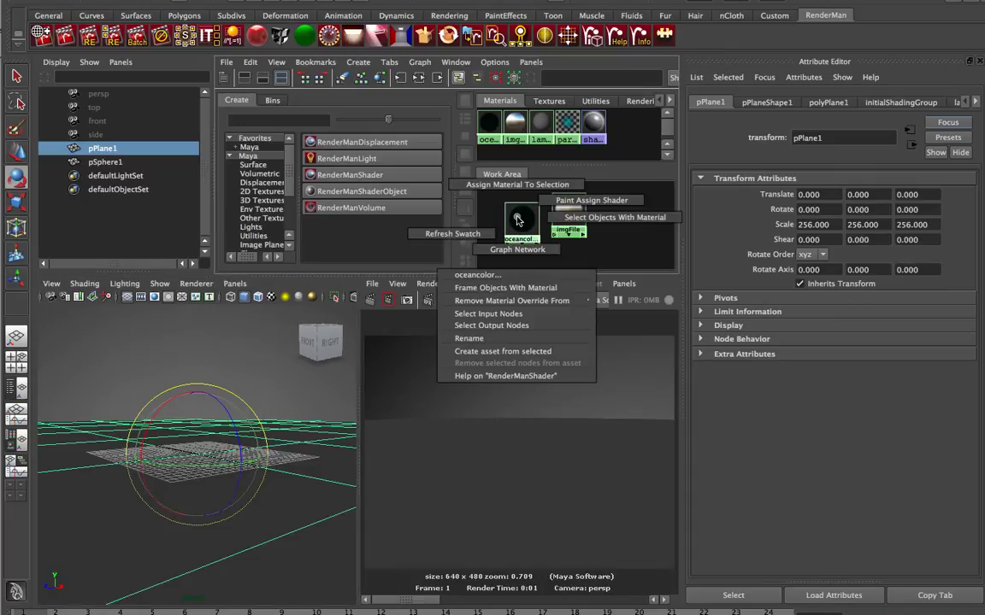
click(515, 185)
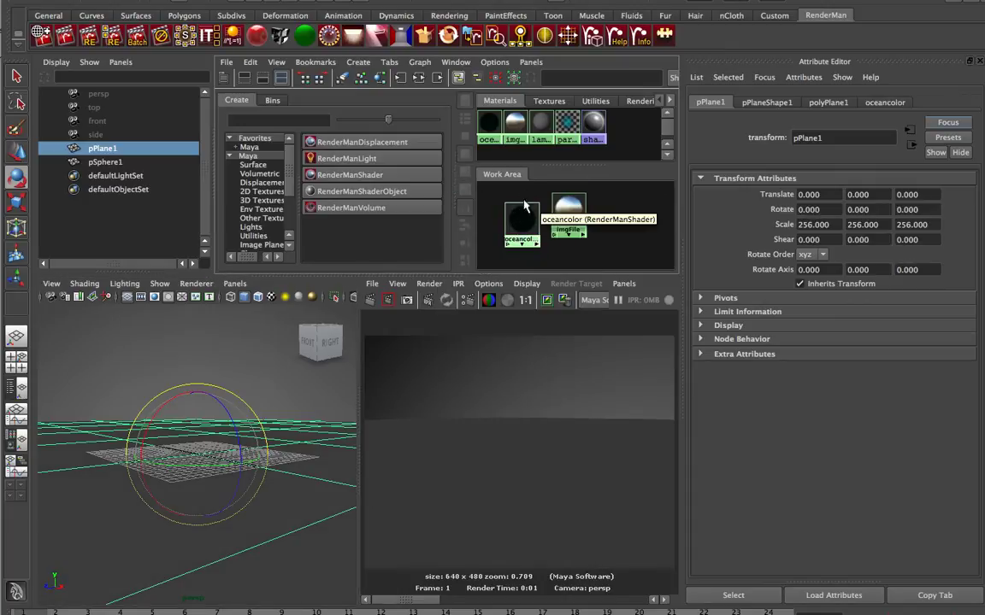
click(419, 78)
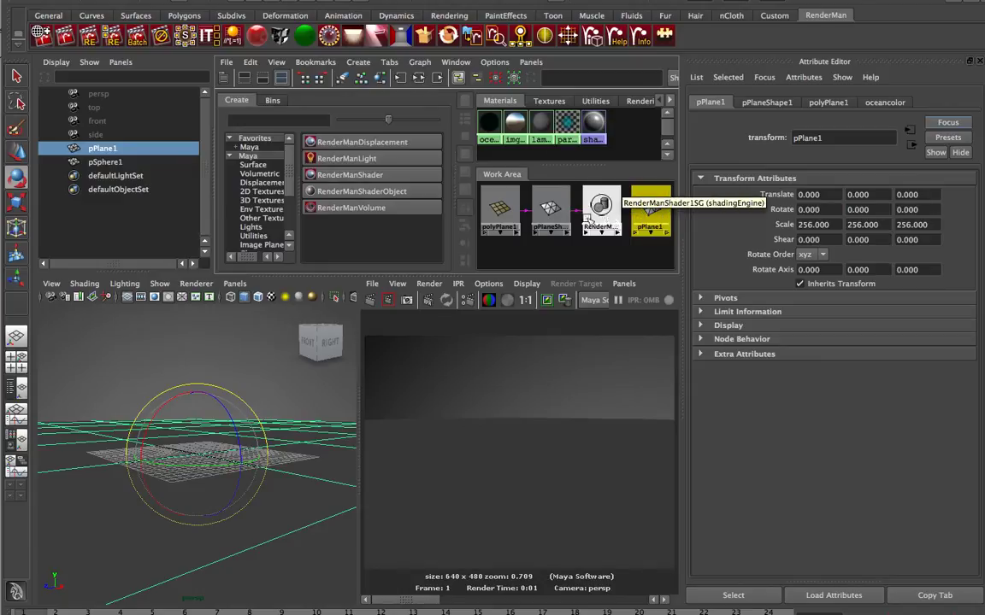
click(602, 213)
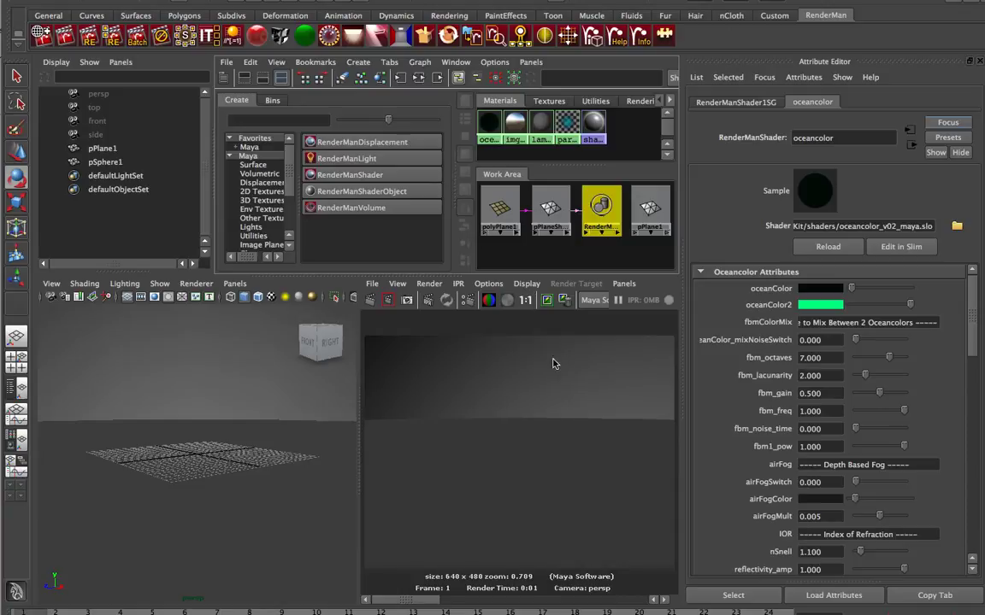
- Render the current frame with Maya Software, switch the renderer to RenderMan and render it again
click(370, 300)
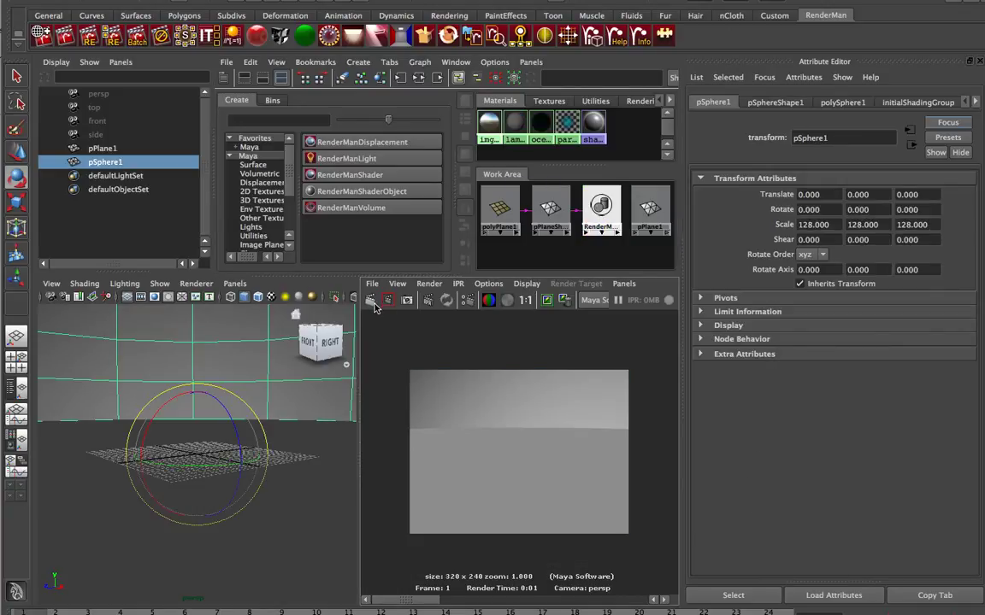
click(594, 300)
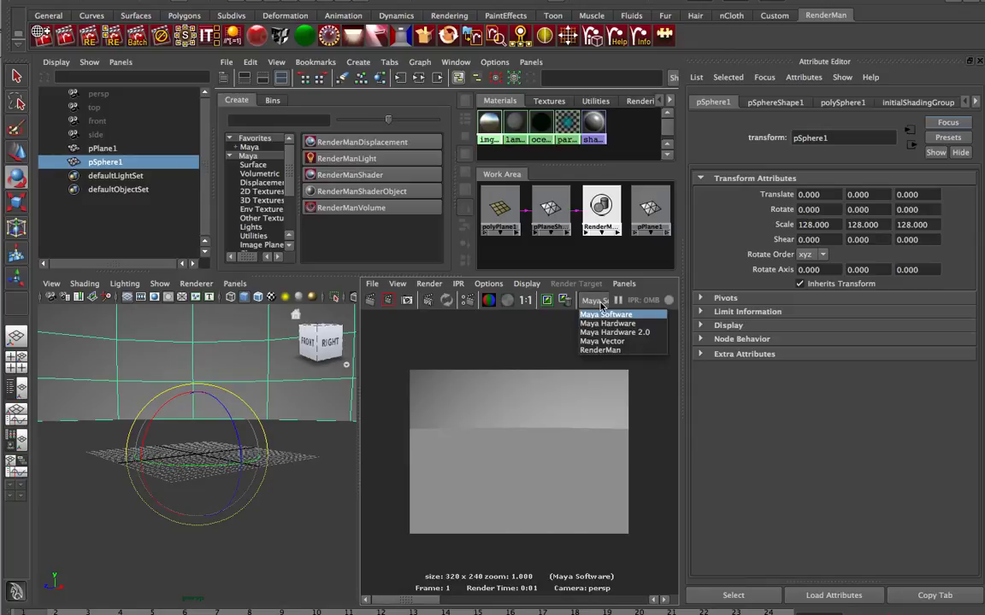
click(600, 350)
click(371, 300)
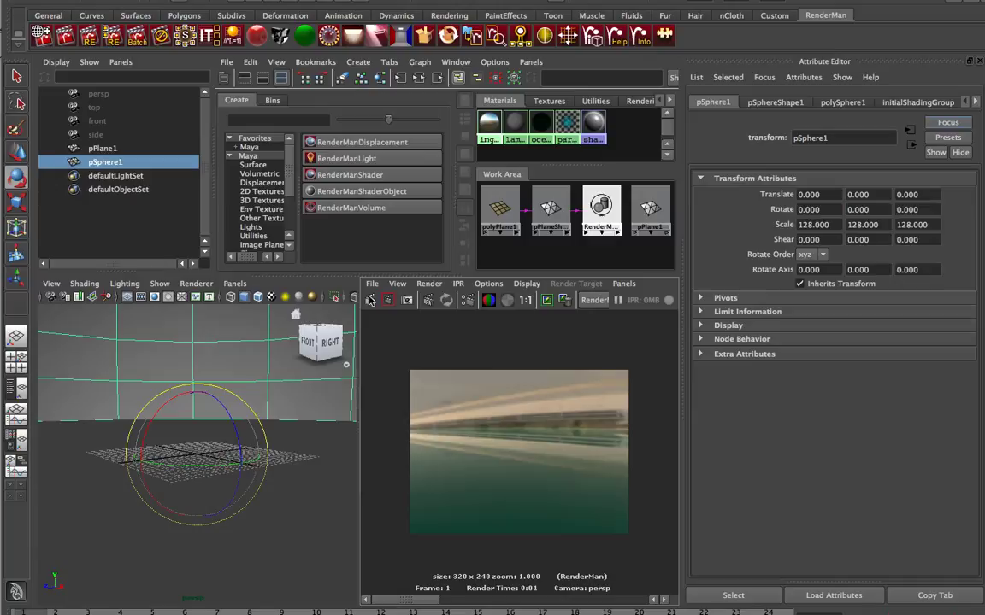
- Set flipTSwitch to 1 on the imgFile shader and re-render the frame
click(489, 126)
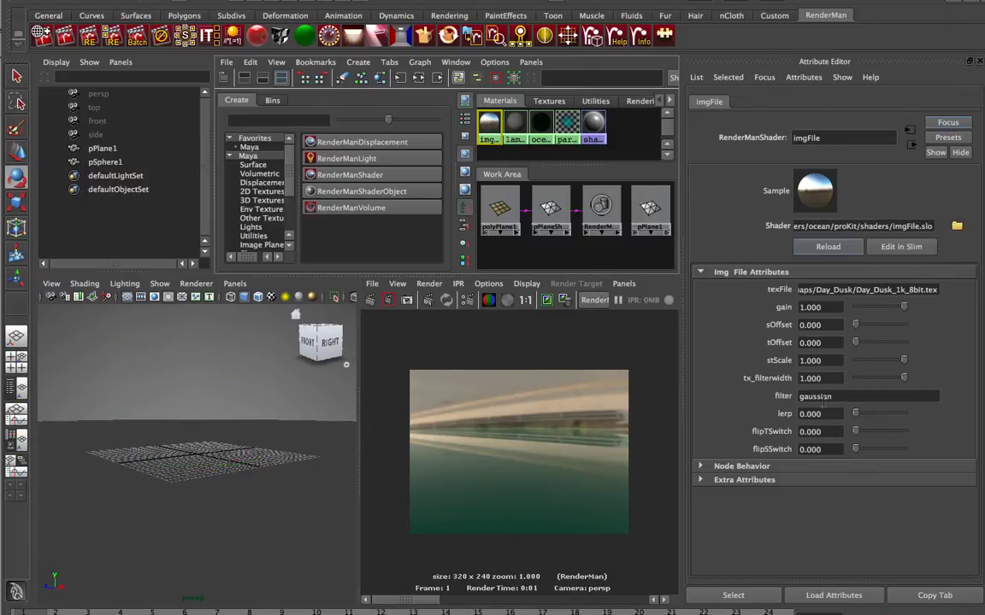
click(823, 431)
text(1)
key(Return)
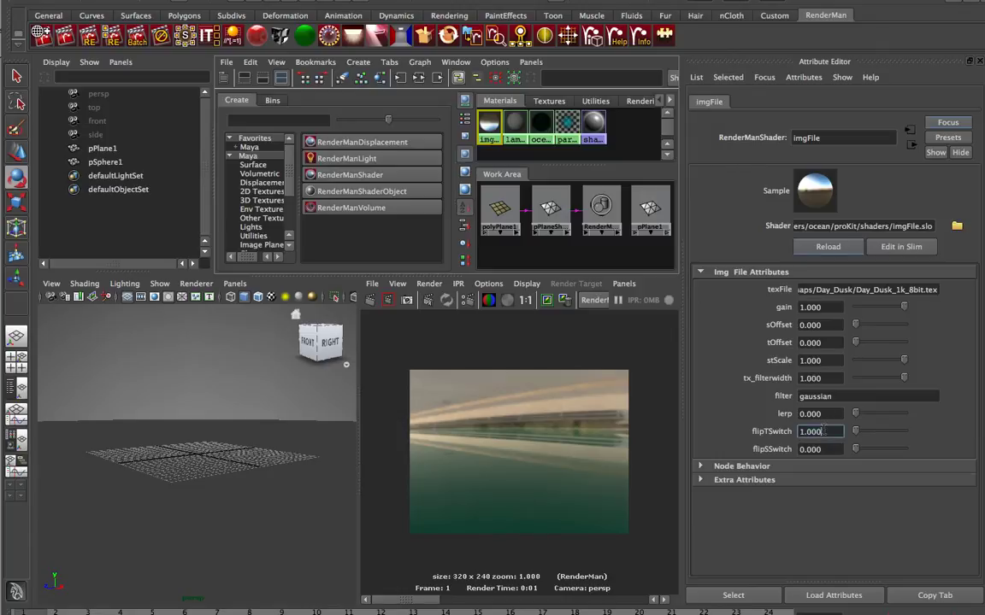
click(369, 301)
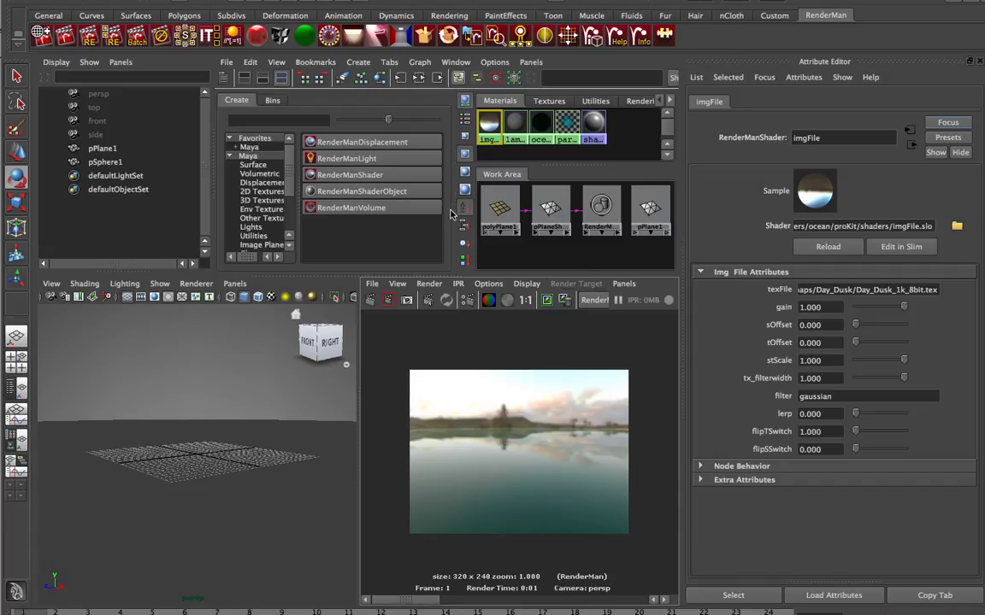
- Create another RenderManShader material and load the disp_choppyOcean_v02_simplified.slo shader into it
drag(456, 206, 220, 205)
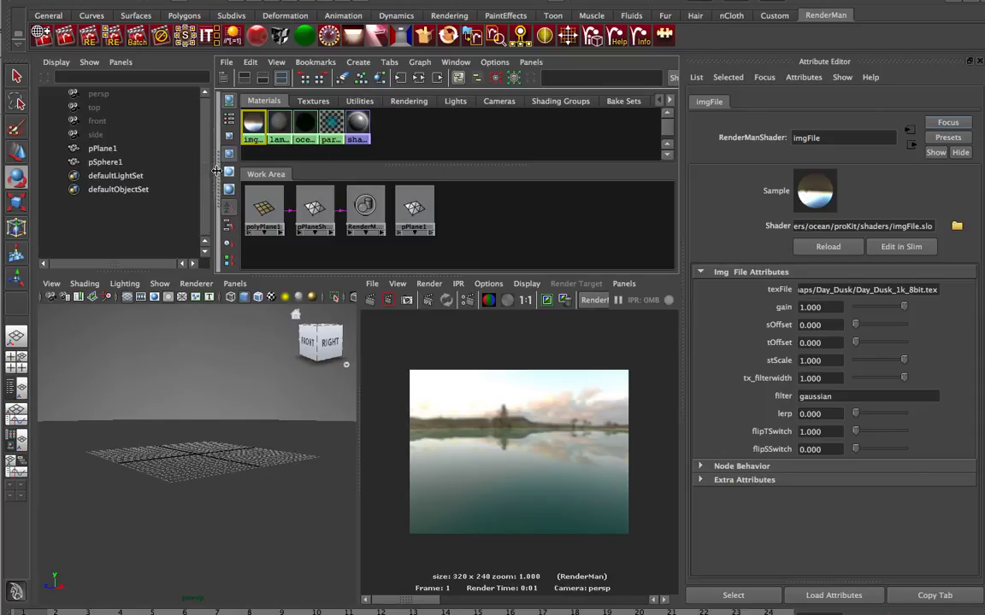
drag(220, 158, 410, 180)
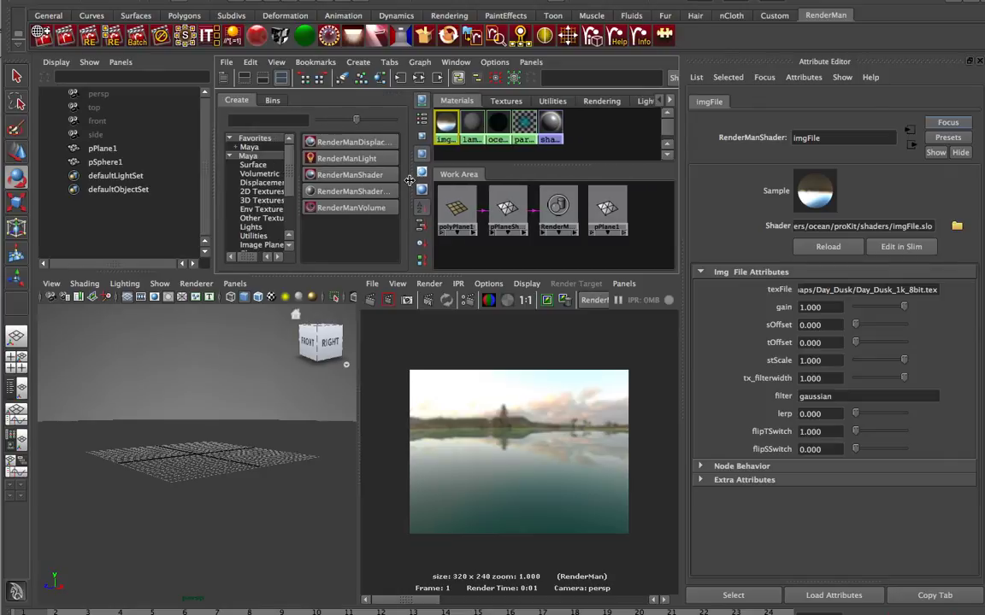
click(389, 178)
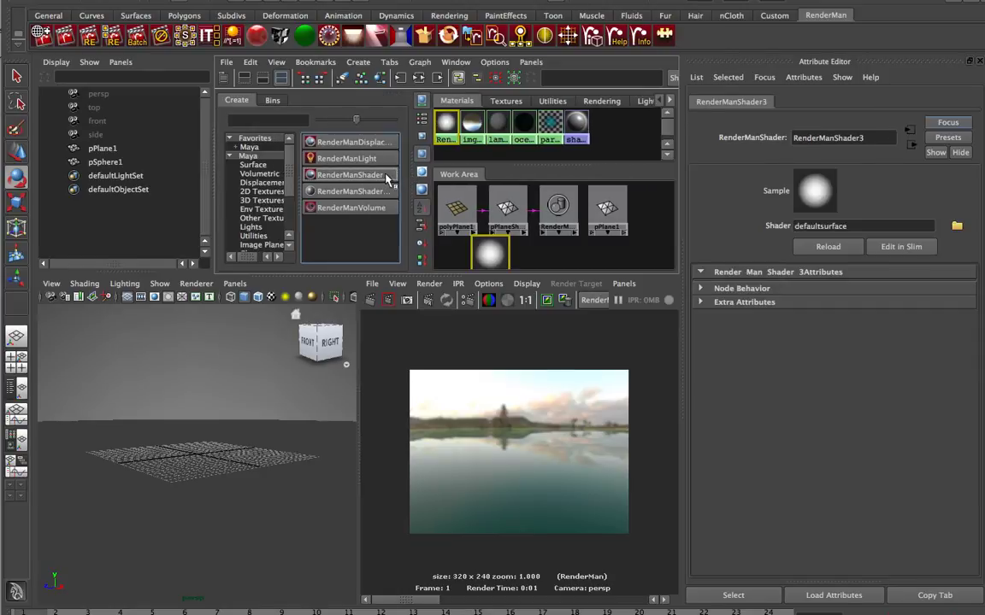
click(957, 226)
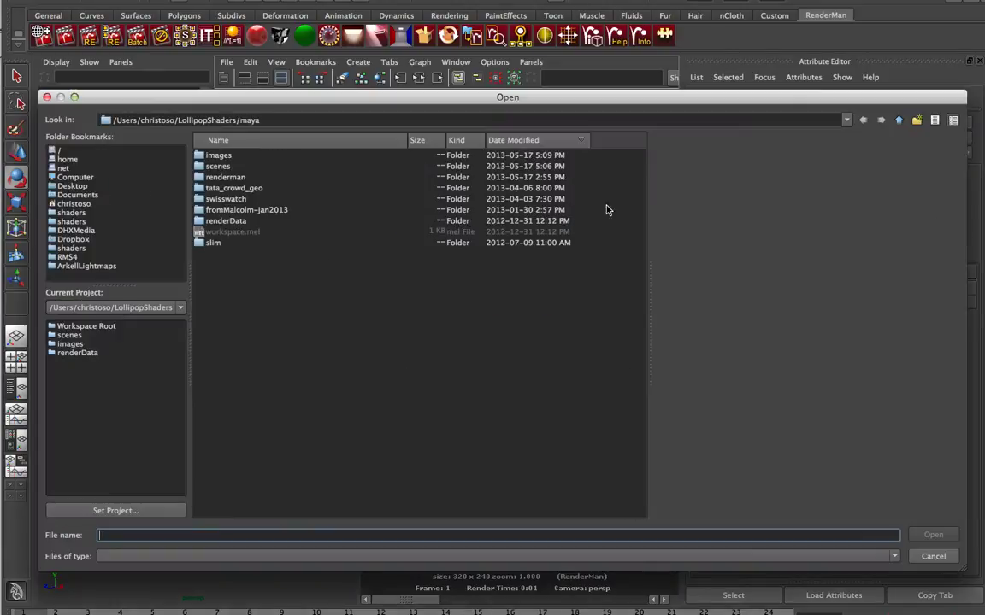
double_click(230, 157)
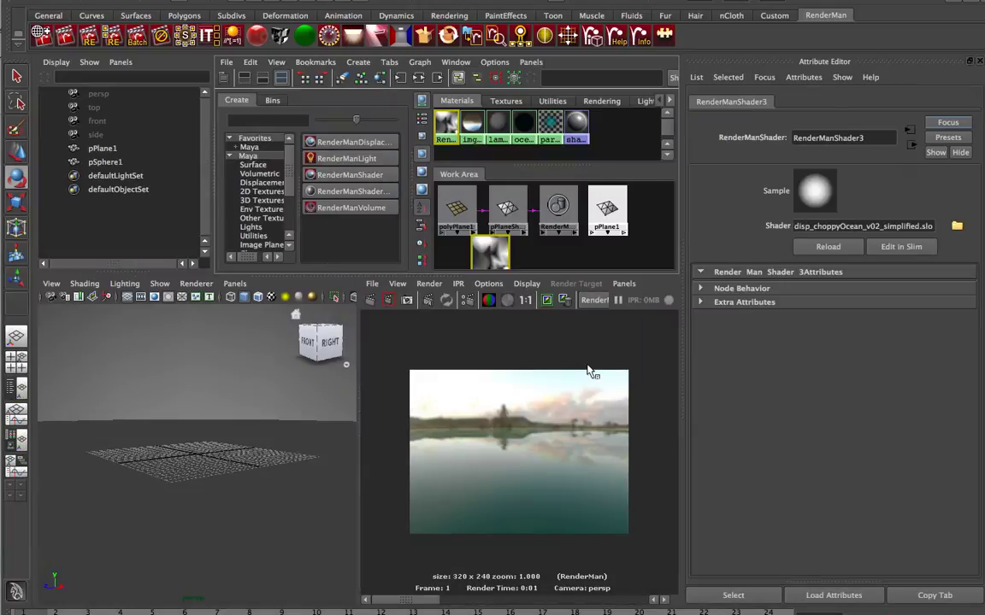
- Place the new displacement shader node below the plane's network and rename it as disp_choppy_ocean
click(556, 248)
key(space)
drag(313, 352, 316, 407)
click(381, 306)
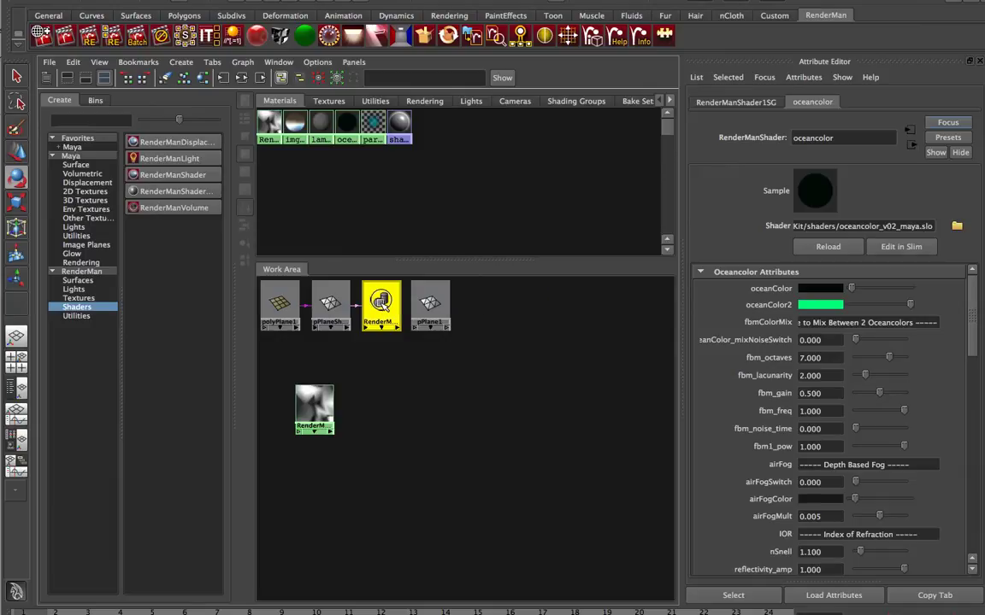
click(307, 408)
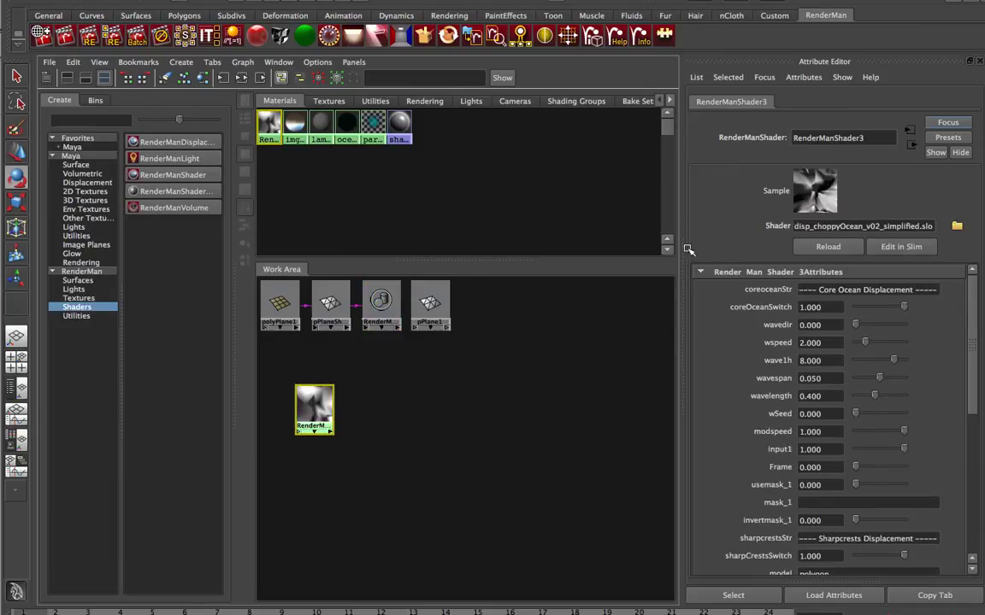
double_click(819, 137)
text(disp)
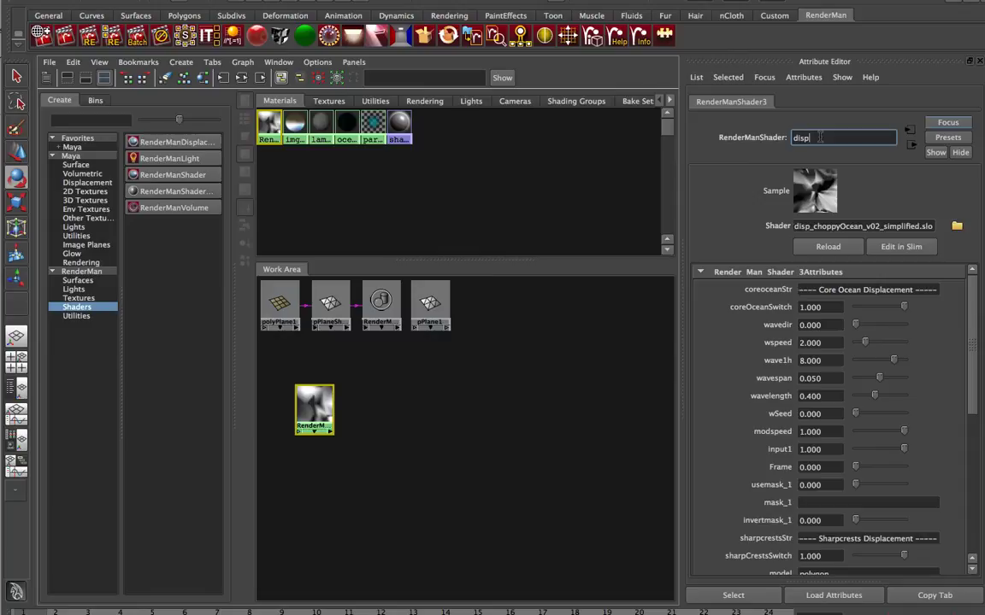
text(_choppy_ocean)
key(Return)
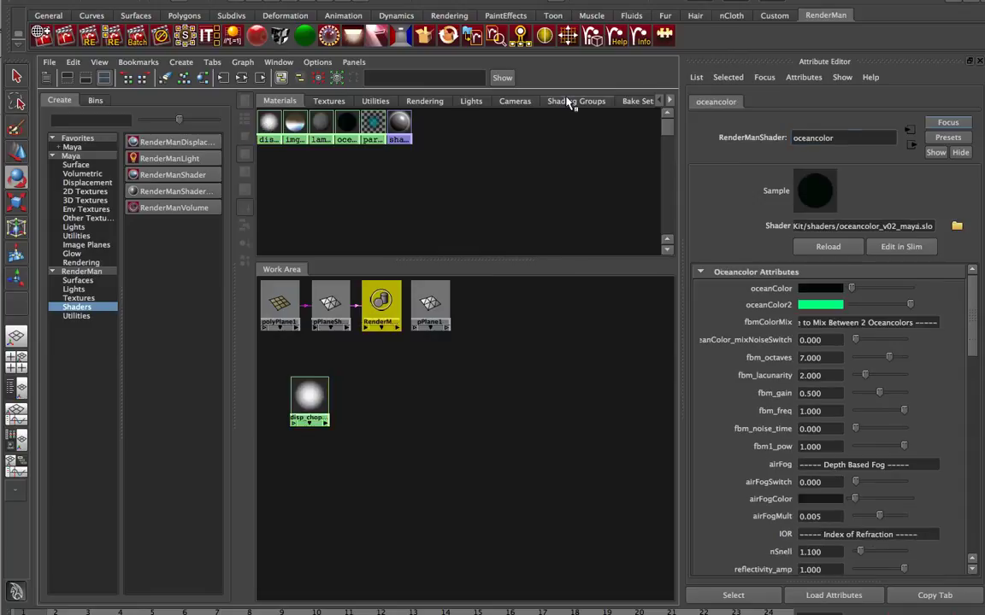
- Connect disp_choppy_ocean as the displacement material of the RenderManShader1SG shading group
click(571, 101)
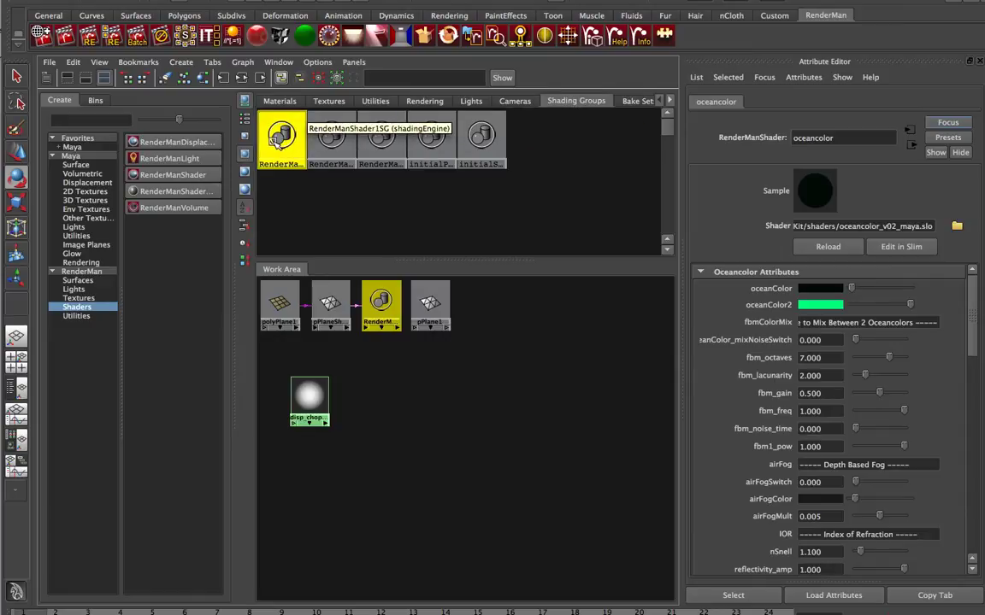
click(279, 142)
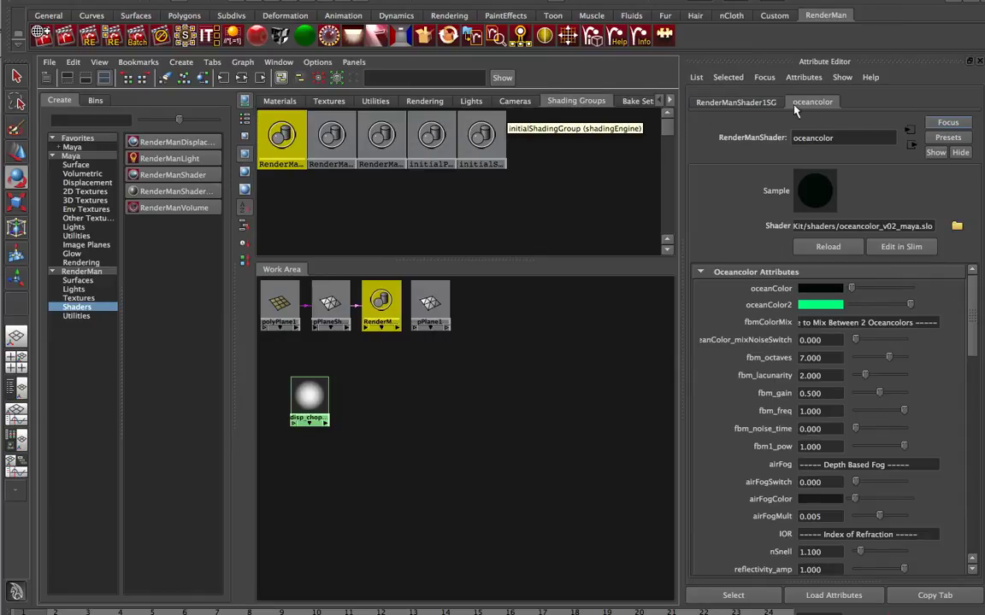
click(751, 102)
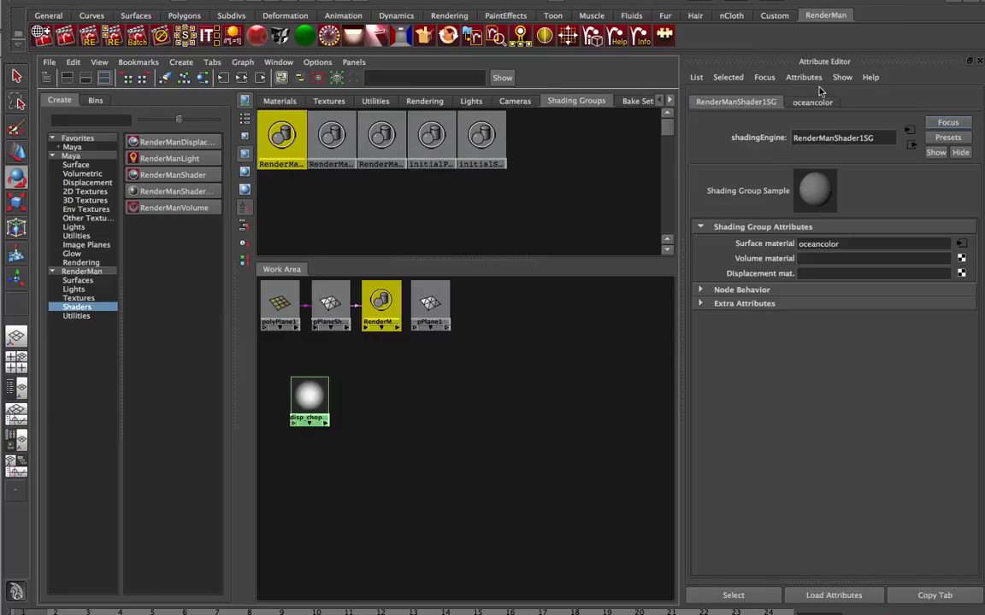
middle_drag(309, 394, 960, 275)
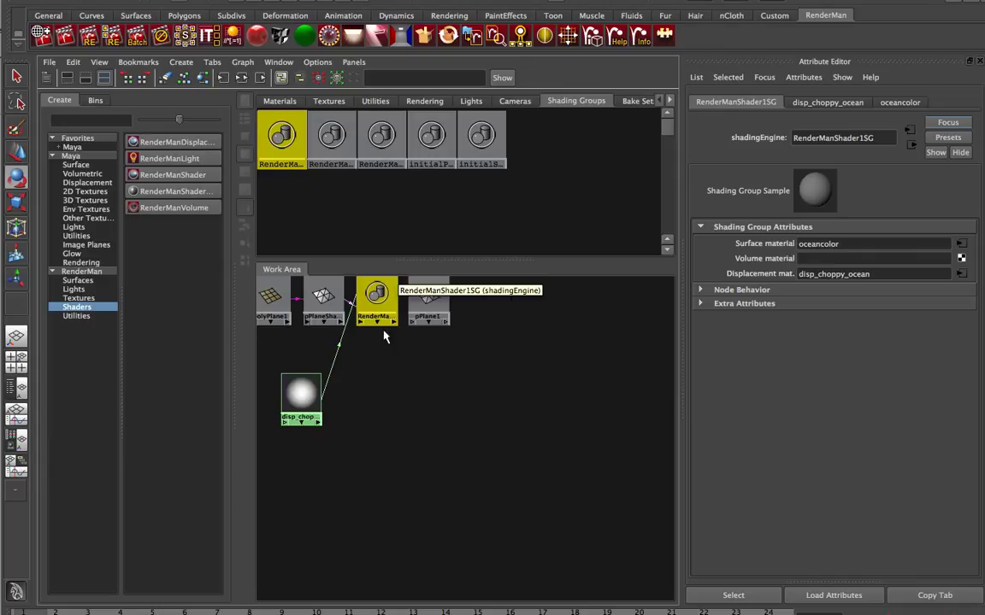
- Graph the input and output connections of RenderManShader1SG and spread the nodes apart in the work area
drag(430, 300, 561, 346)
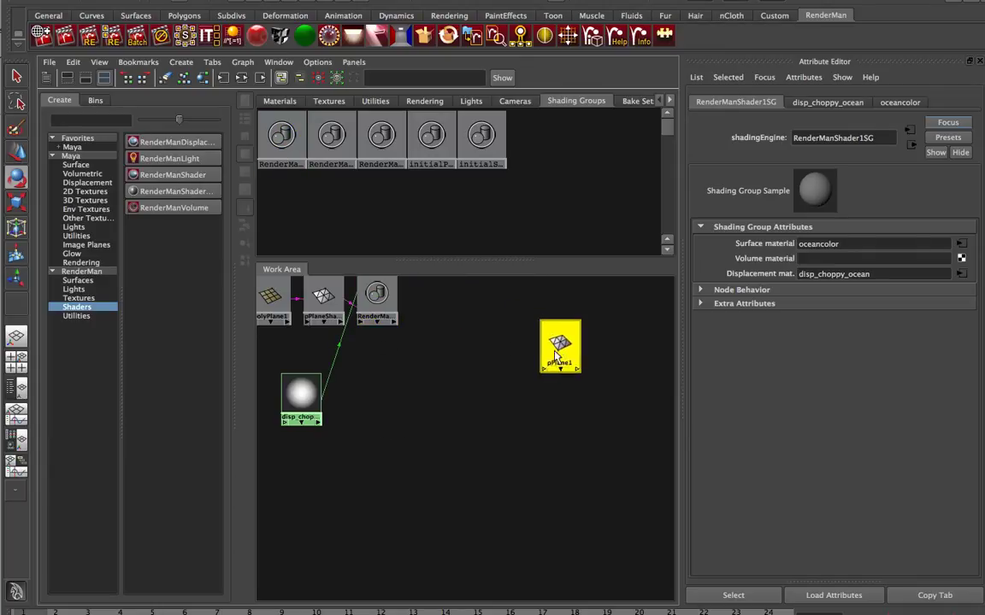
drag(374, 305, 466, 368)
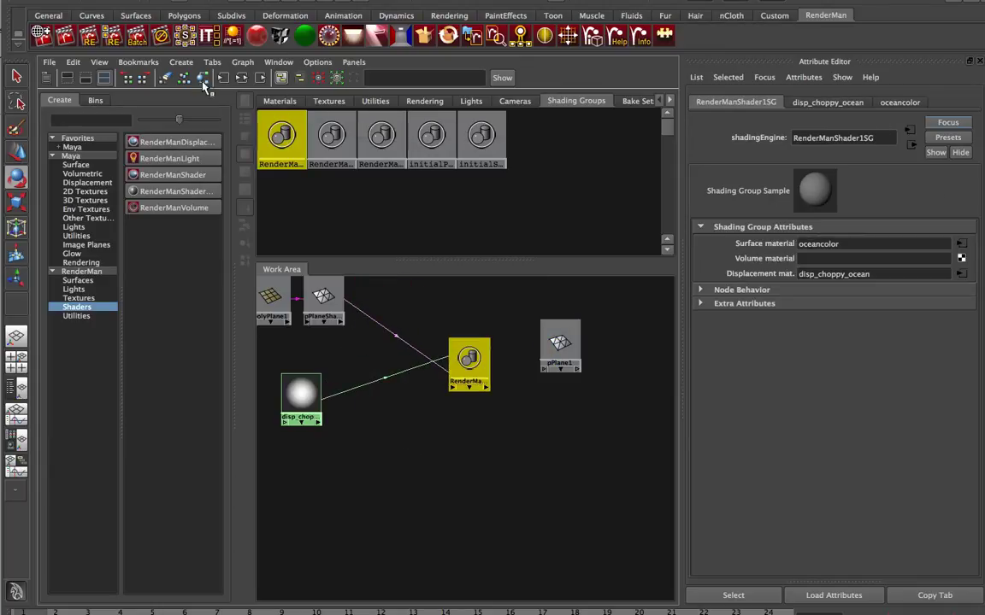
click(242, 78)
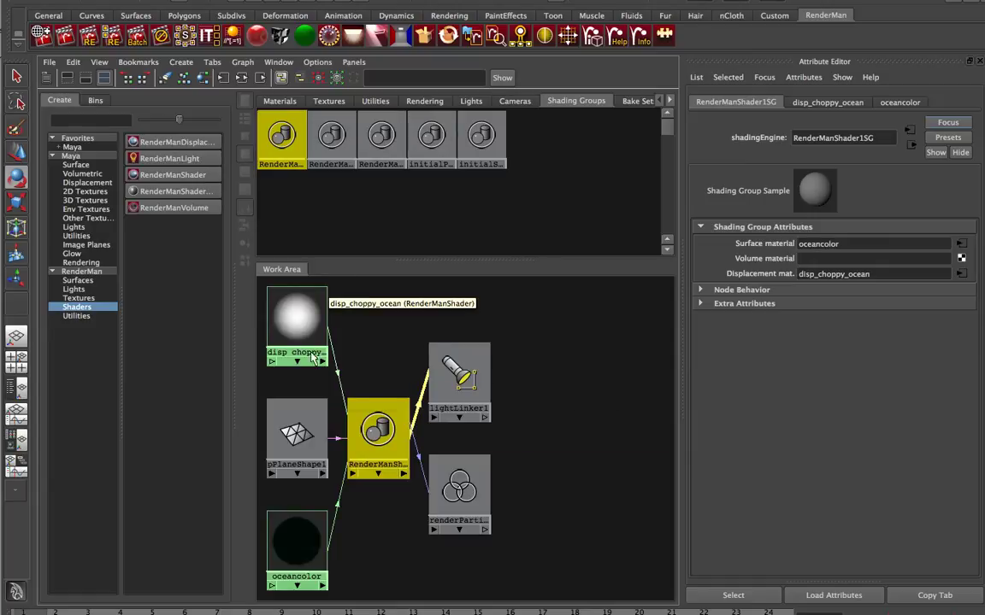
drag(455, 375, 593, 342)
drag(460, 493, 606, 480)
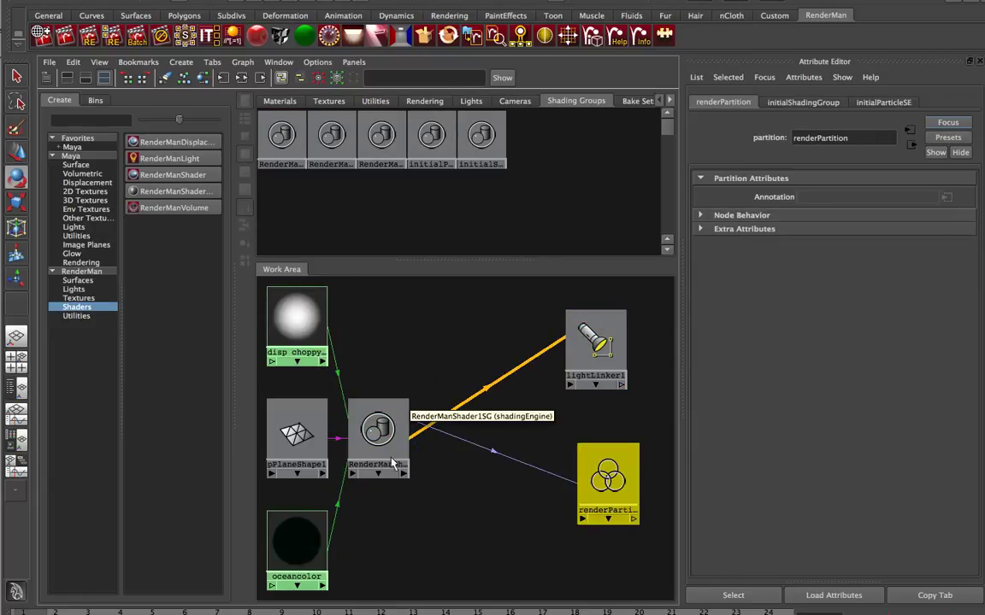
drag(374, 437, 476, 433)
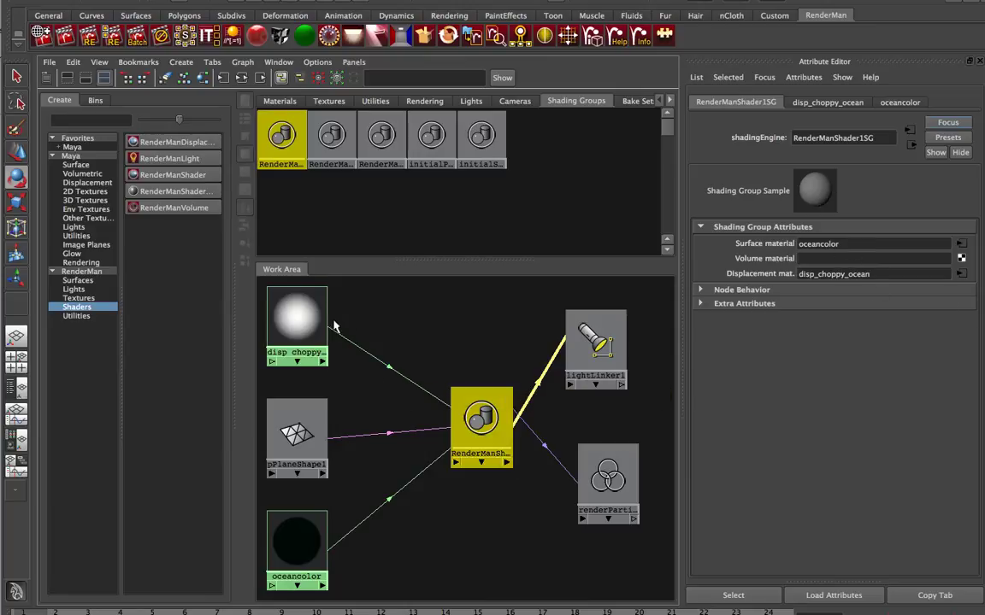
- Examine the displacement shader, plane shape and oceancolor nodes that feed the shading group
drag(305, 325, 324, 325)
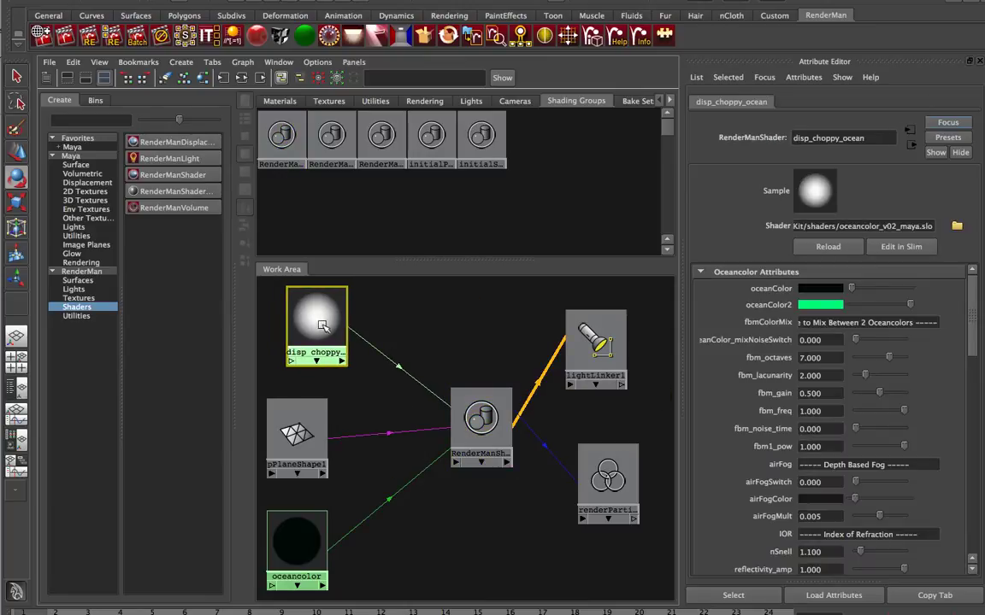
click(297, 434)
click(297, 564)
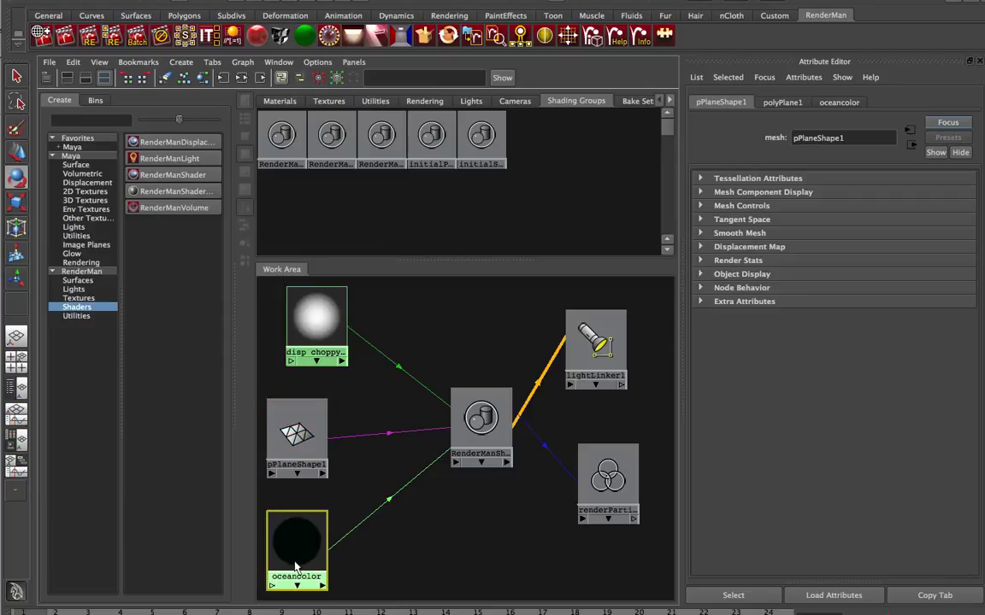
click(474, 410)
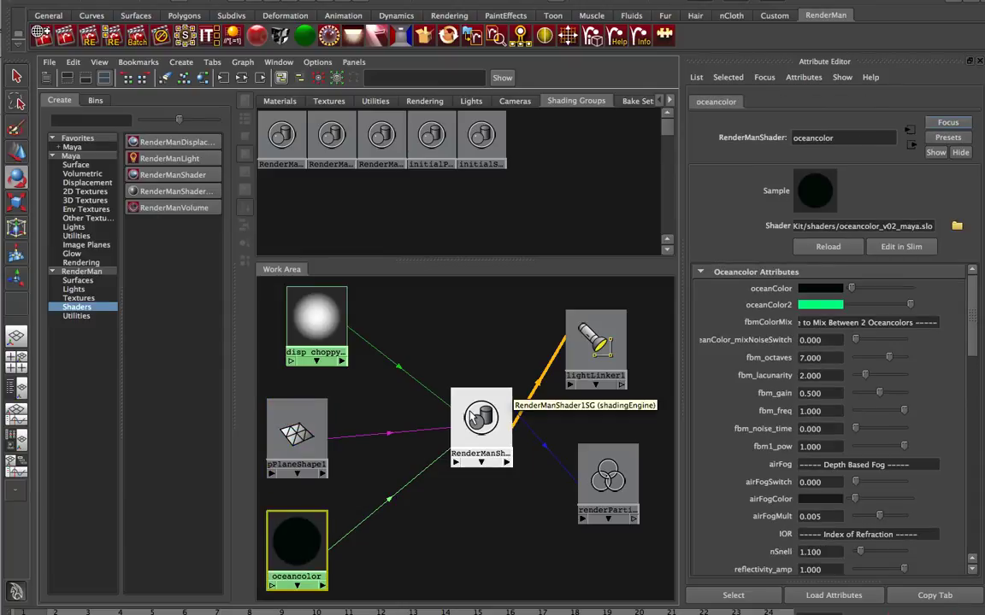
- Return to the multi-pane layout and re-render the frame with the displacement shader connected
click(476, 356)
key(space)
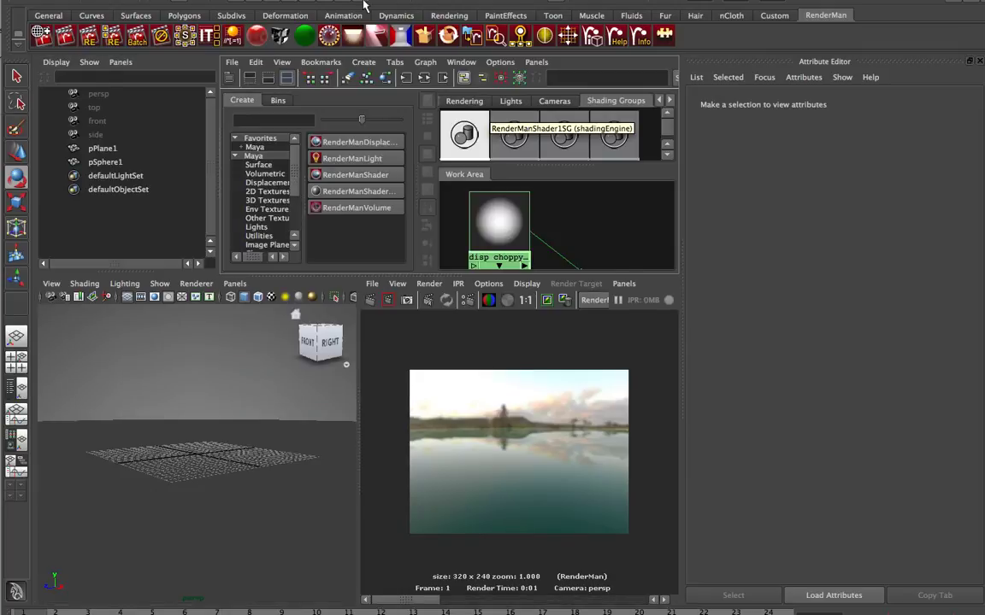
click(370, 299)
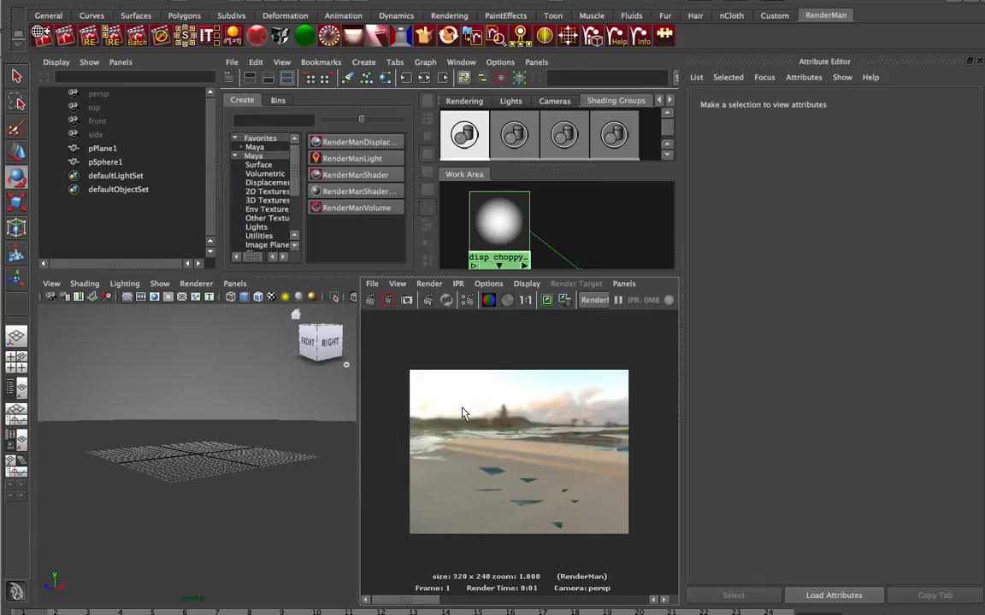
- Add the RenderMan Displacement Bound attribute to disp_choppy_ocean, set it to 1 and re-render the frame
click(517, 227)
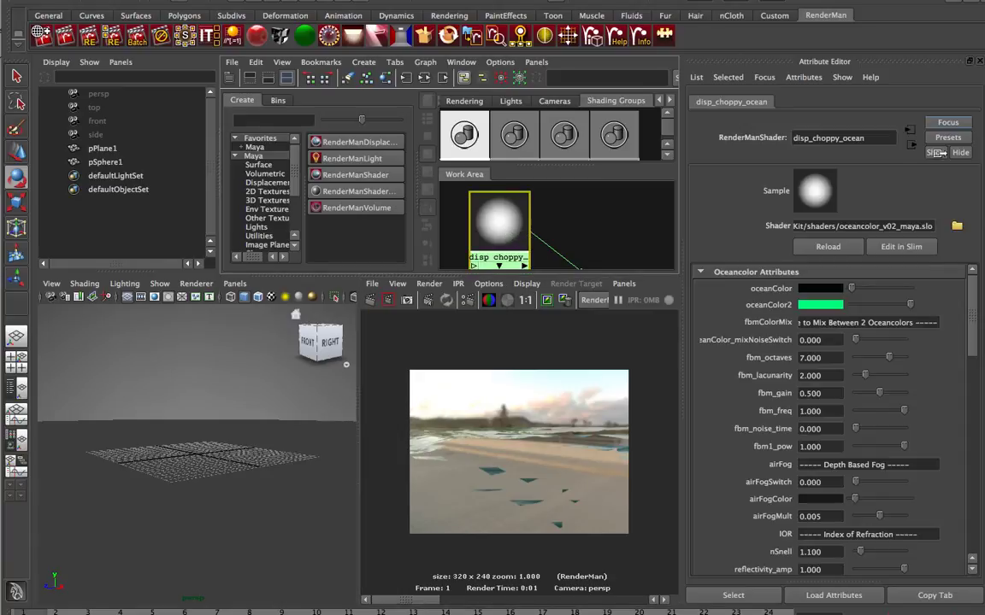
click(808, 78)
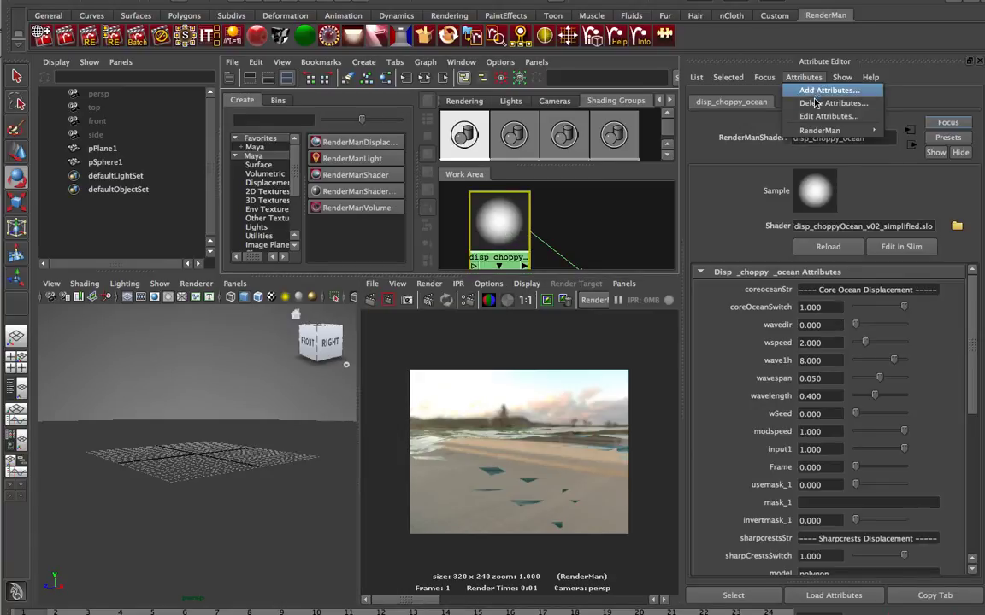
mouse_move(818, 132)
click(938, 143)
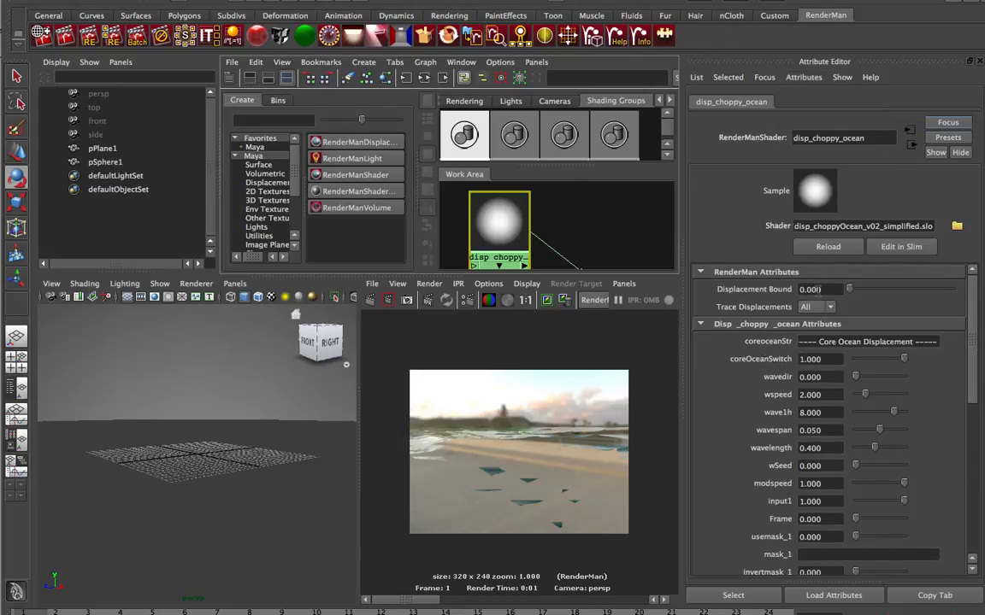
double_click(819, 289)
click(370, 301)
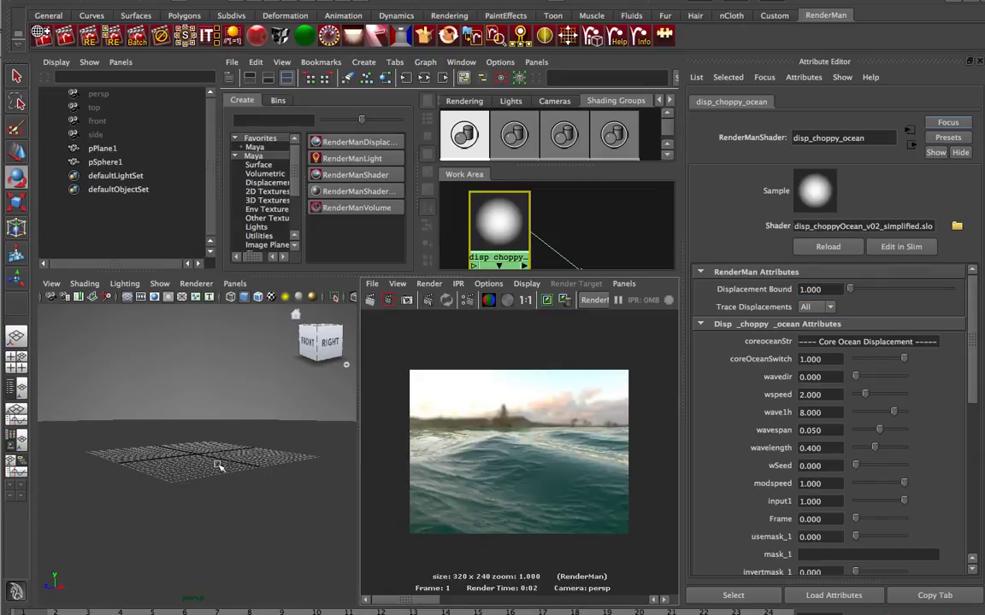
- Start a RenderMan rerendering session for the persp camera and move its window clear of the viewport
click(116, 36)
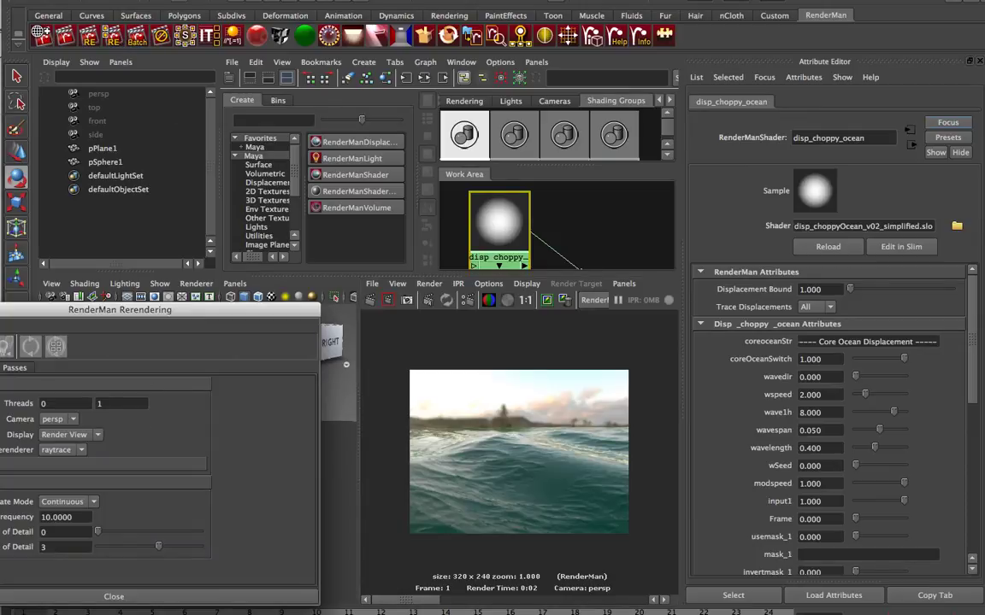
click(56, 346)
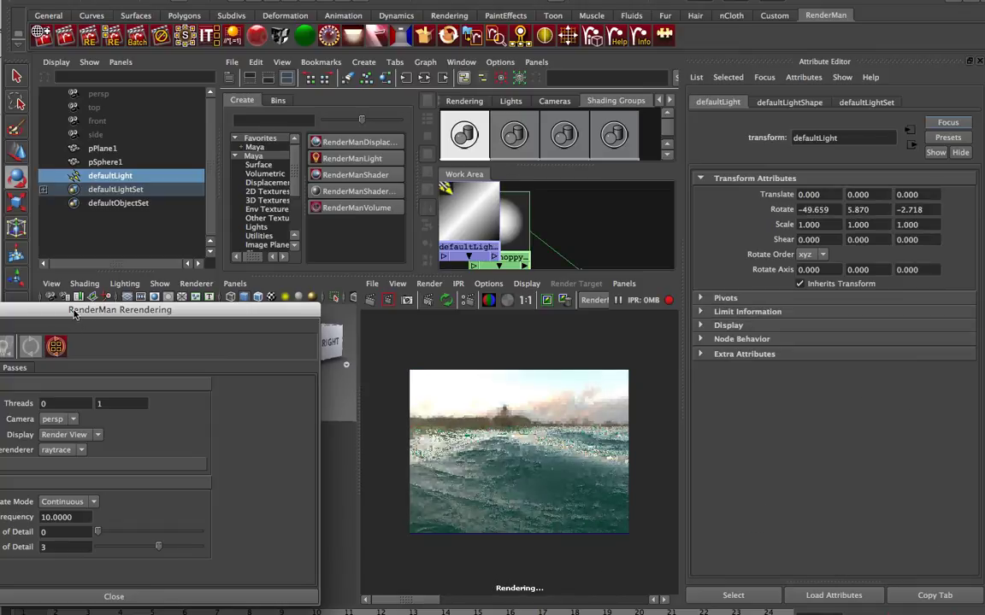
drag(73, 313, 590, 589)
- Orbit the persp camera around the ocean to check the live rerender from several angles, and end the rerender session
alt+drag(227, 525, 168, 485)
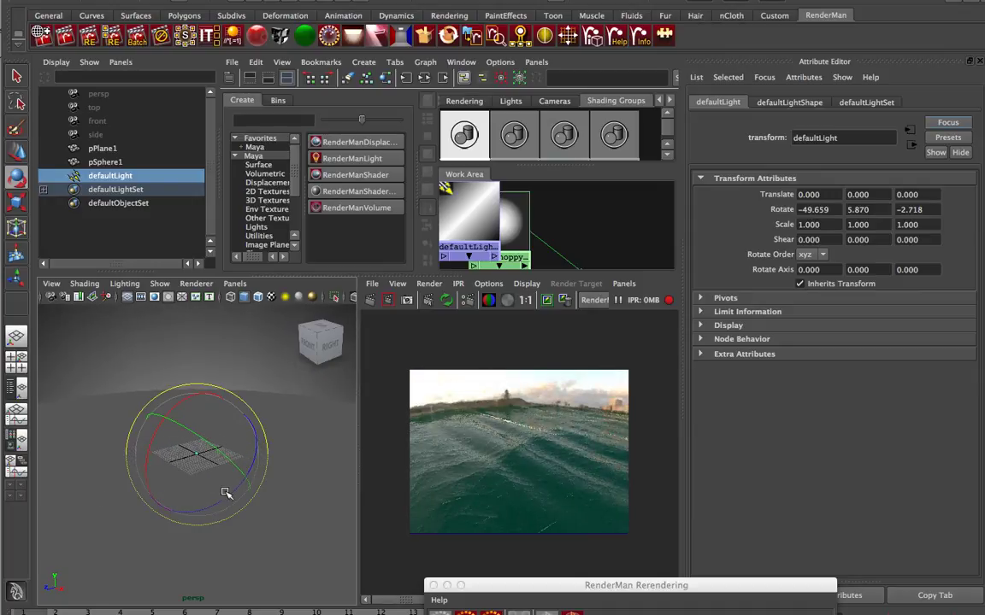
mouse_move(226, 494)
alt+mouse_down()
mouse_move(171, 488)
mouse_move(222, 490)
alt+mouse_up()
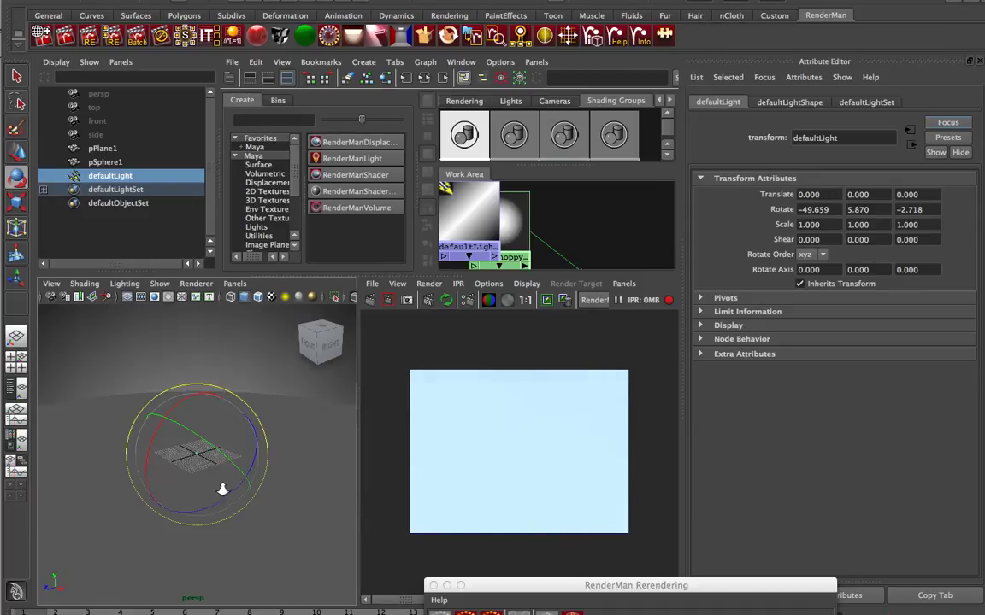
alt+drag(212, 451, 231, 492)
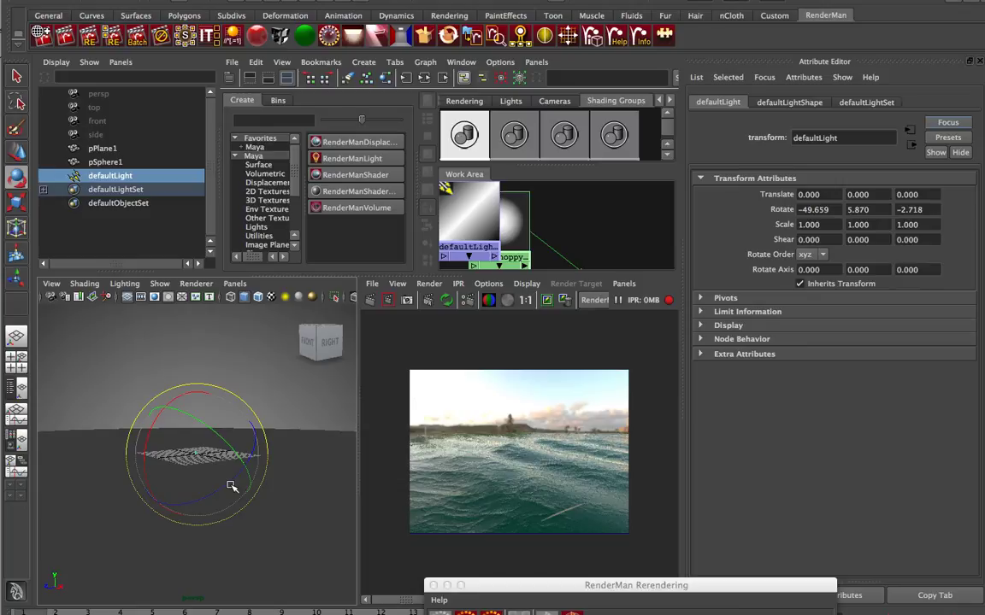
alt+drag(229, 468, 248, 459)
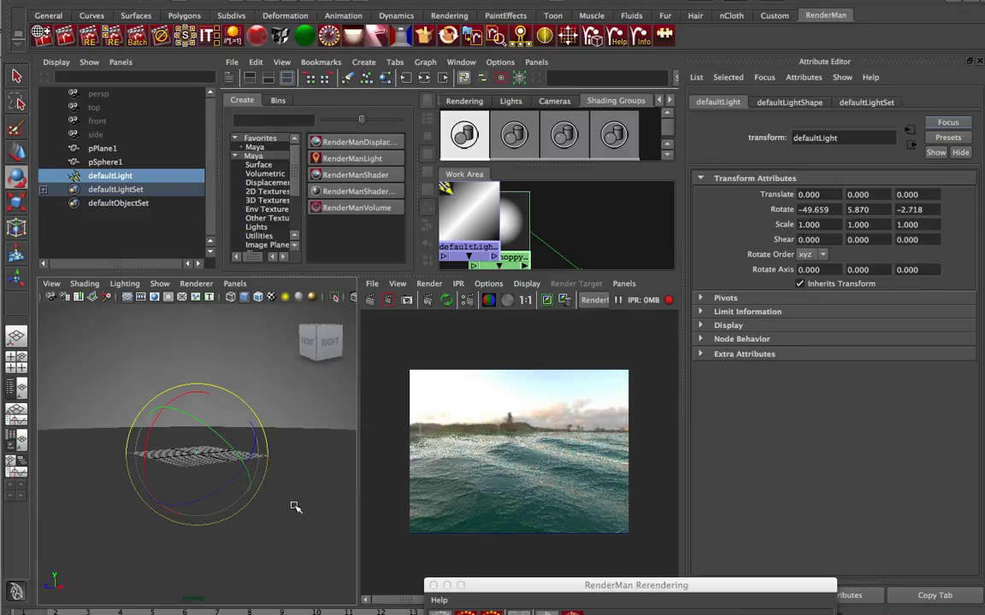
alt+drag(277, 496, 268, 488)
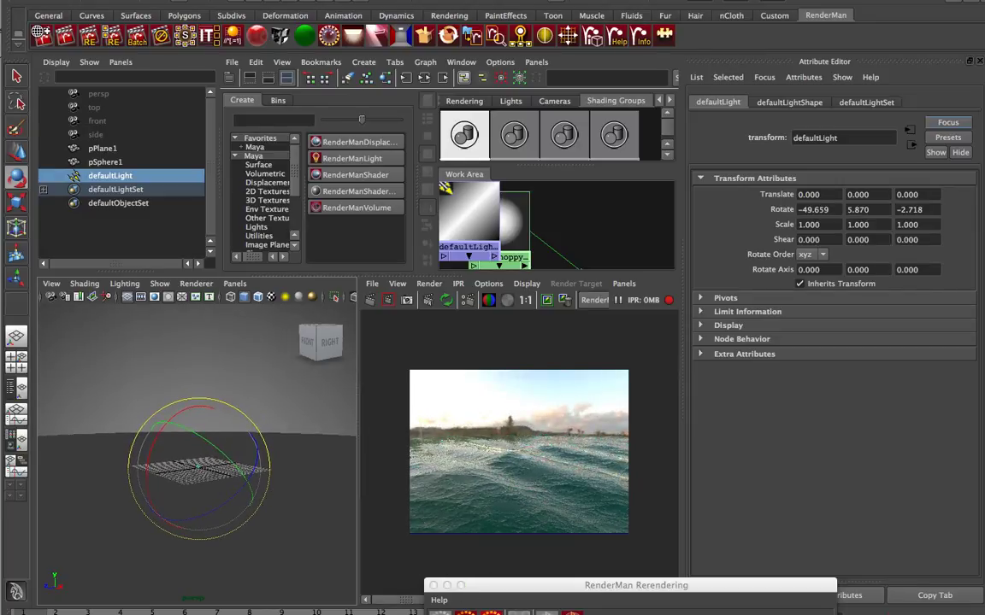
key(Delete)
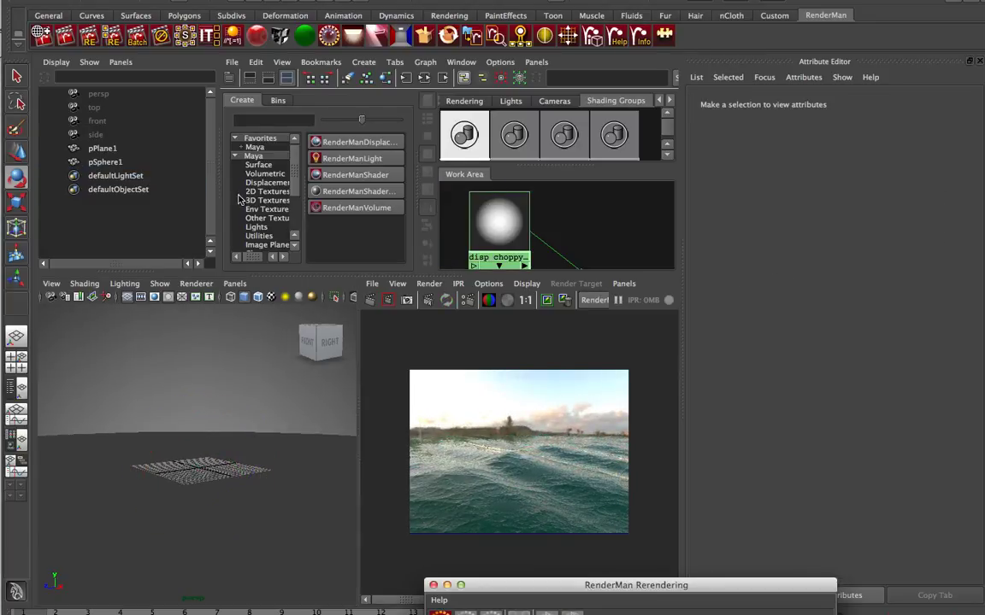
- Set the RenderMan global image size to the 640x480 preset, review the Quality settings and close the render controls
click(41, 36)
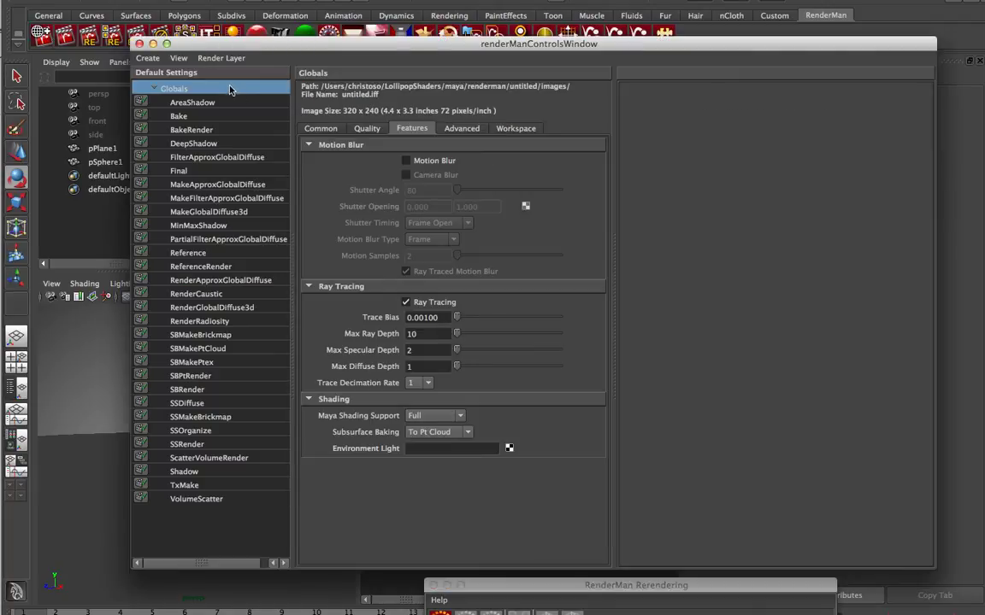
click(321, 128)
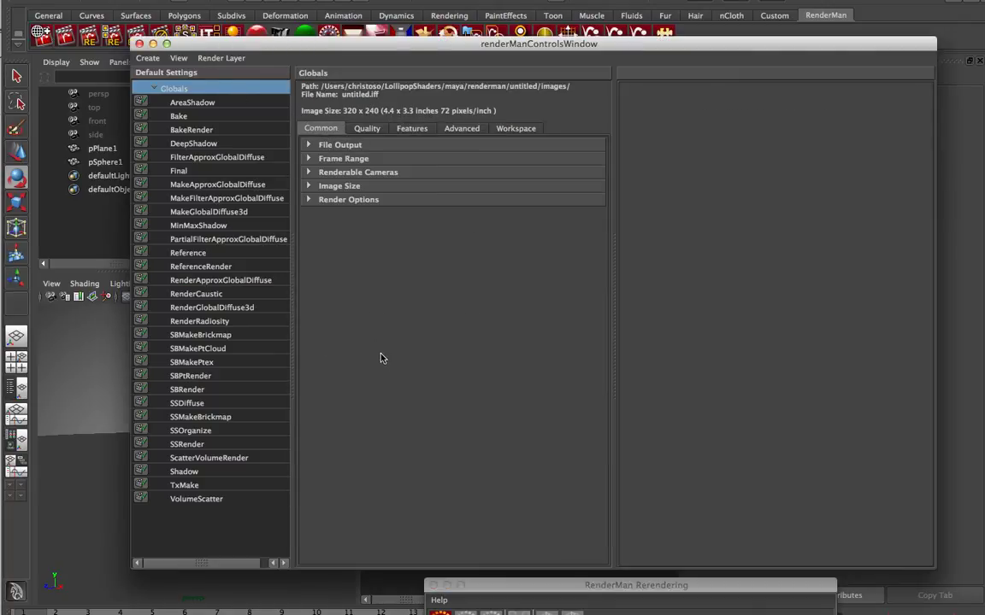
click(339, 185)
click(444, 202)
click(418, 234)
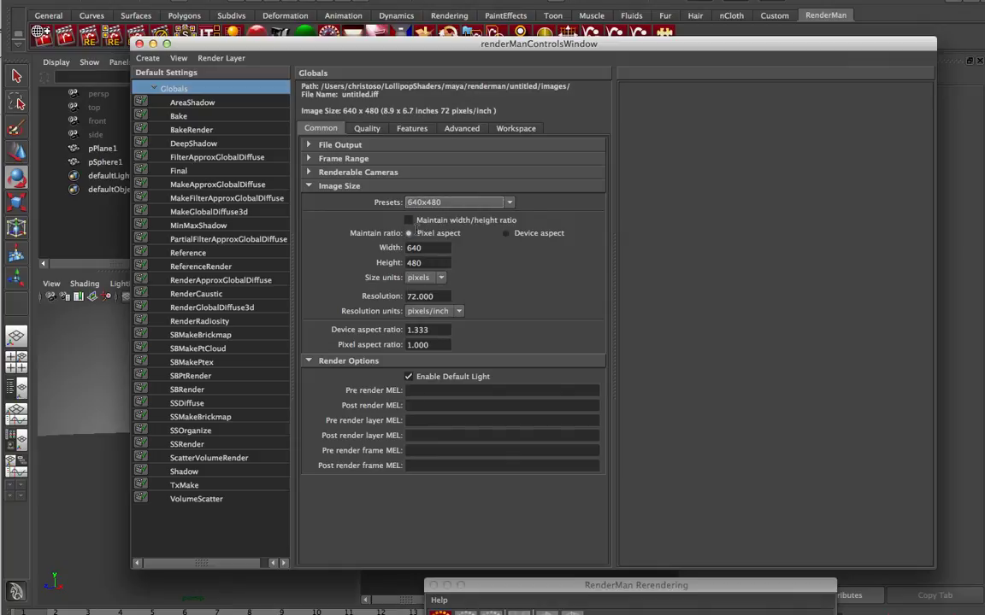
click(392, 359)
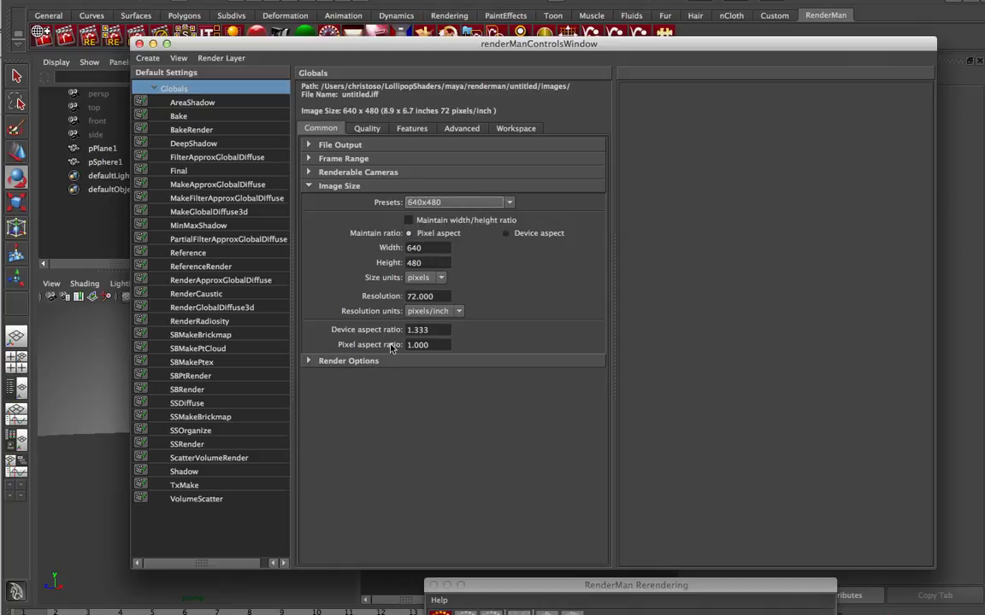
click(376, 129)
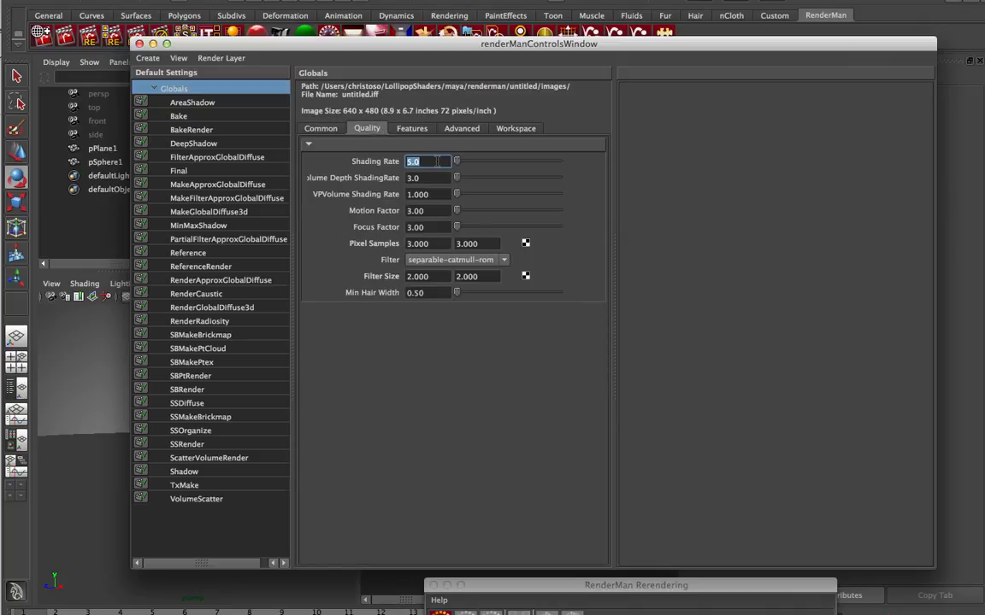
click(140, 43)
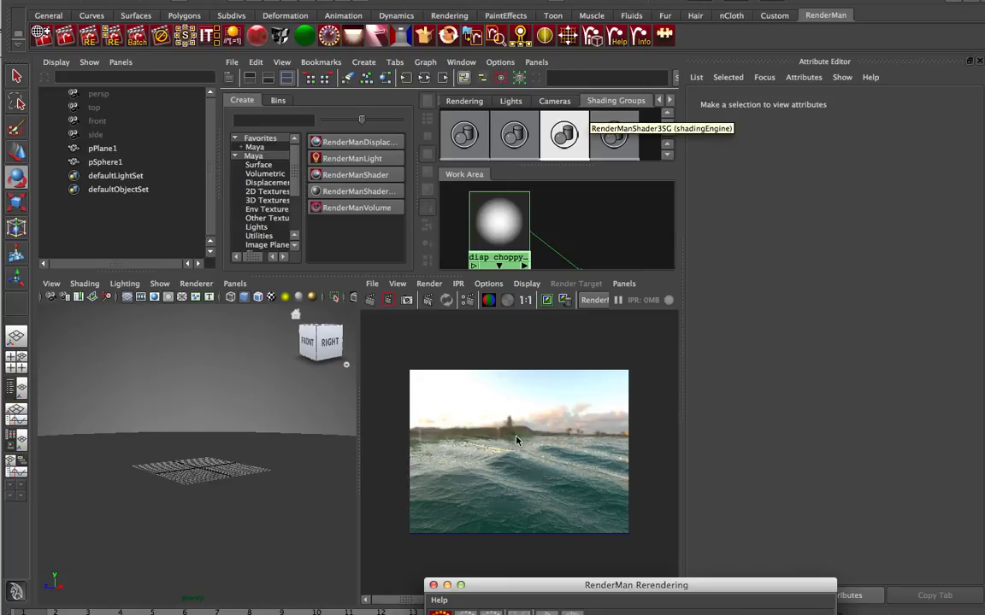
- Review the RenderMan preview render options, keeping Render View as the display, and close them without rendering
key(space)
click(426, 391)
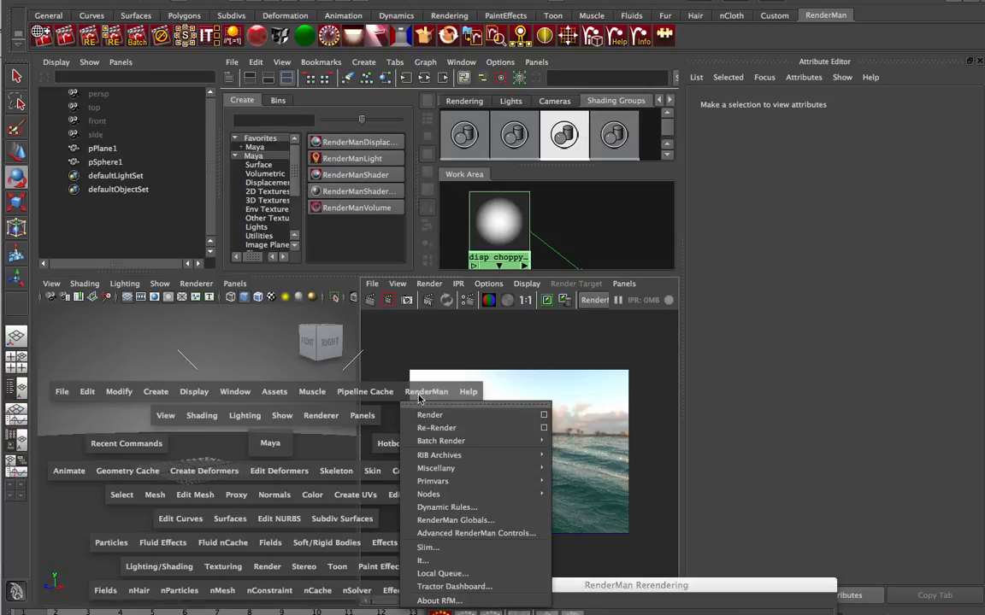
click(540, 418)
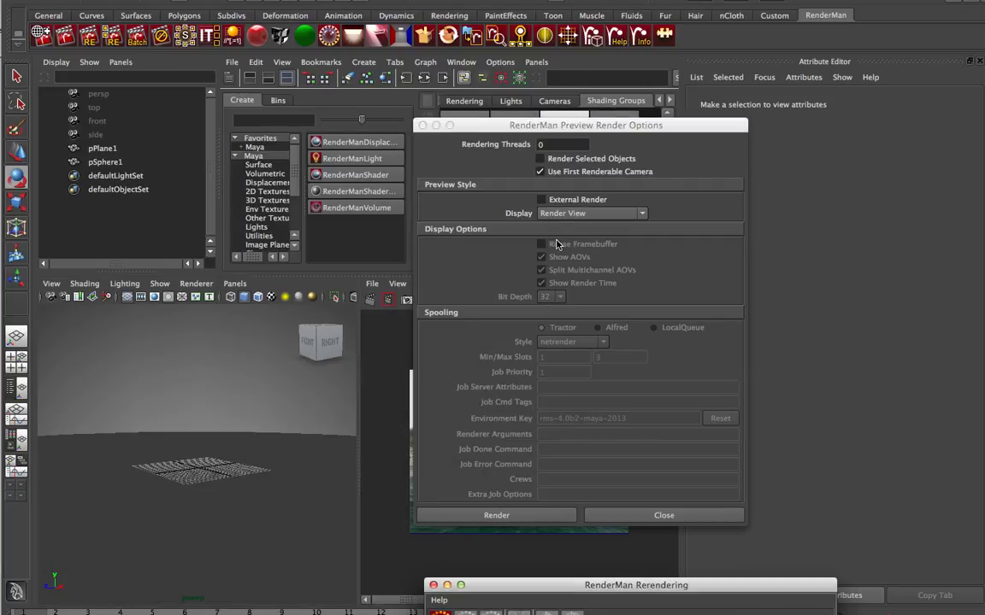
click(557, 215)
click(558, 223)
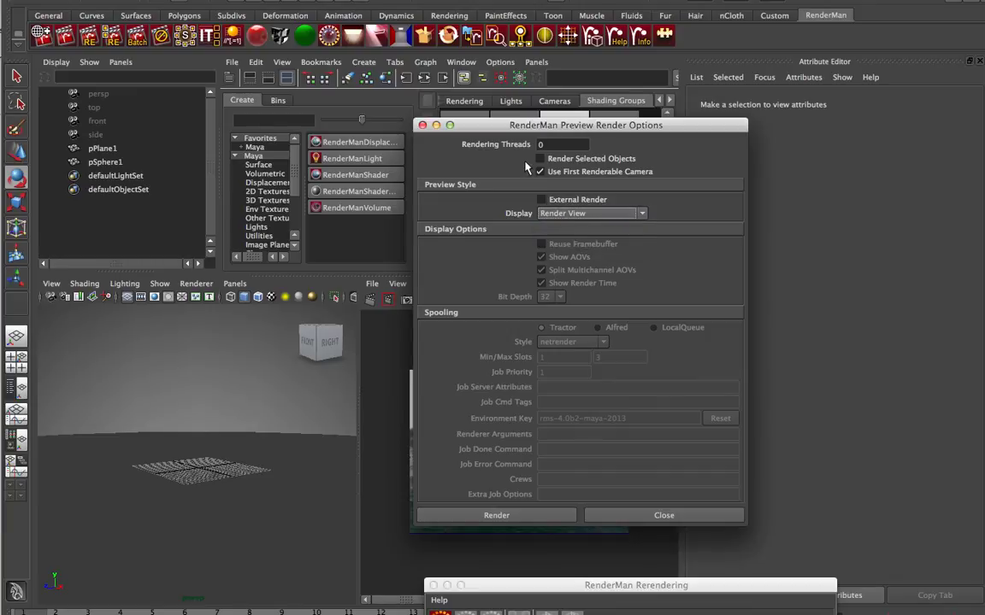
click(638, 515)
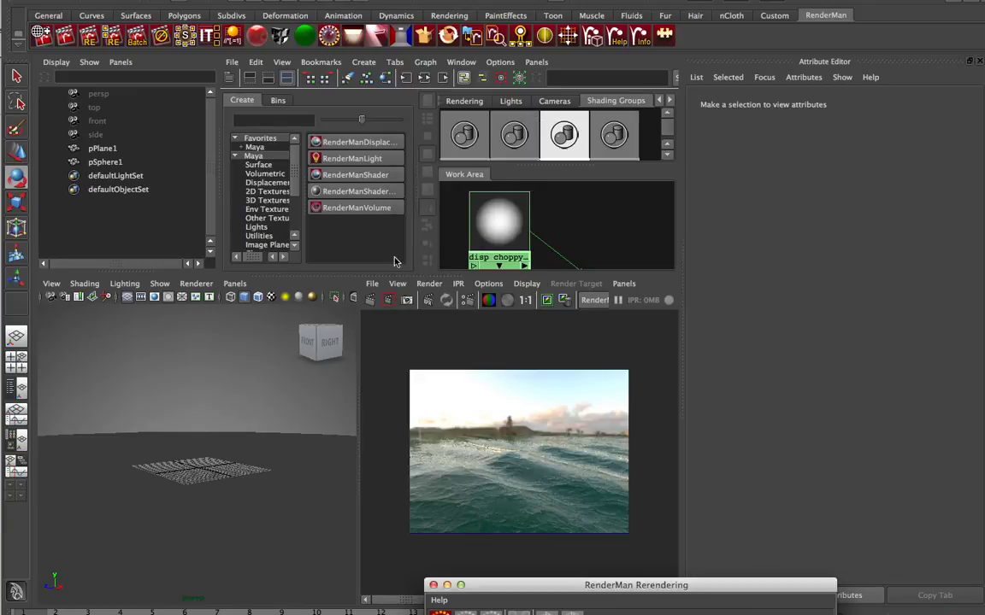
- Render the frame at the new image size and enlarge the render view to show the whole image at 1:1
click(371, 300)
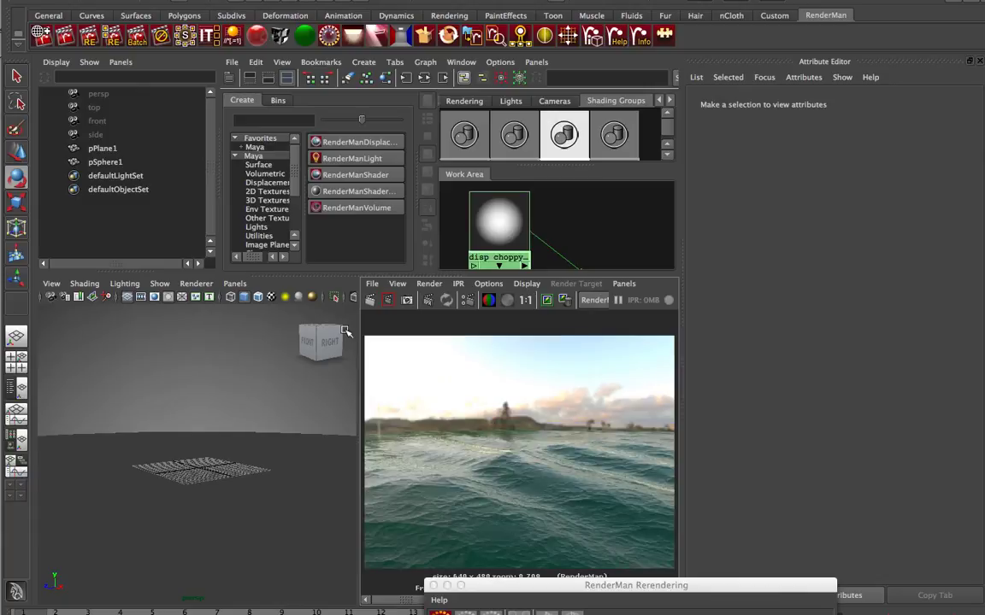
drag(353, 276, 357, 114)
click(525, 81)
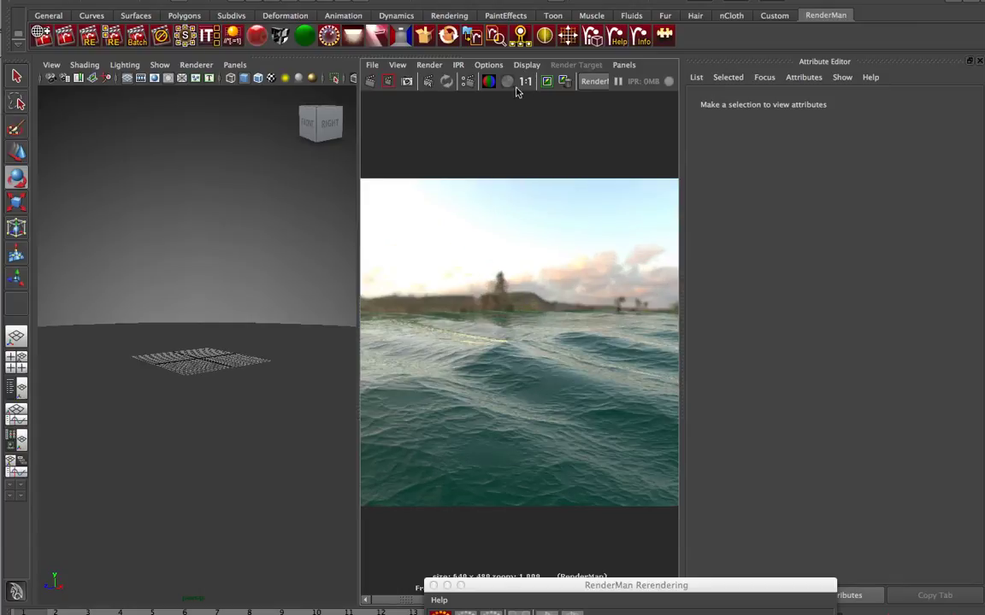
drag(357, 285, 213, 277)
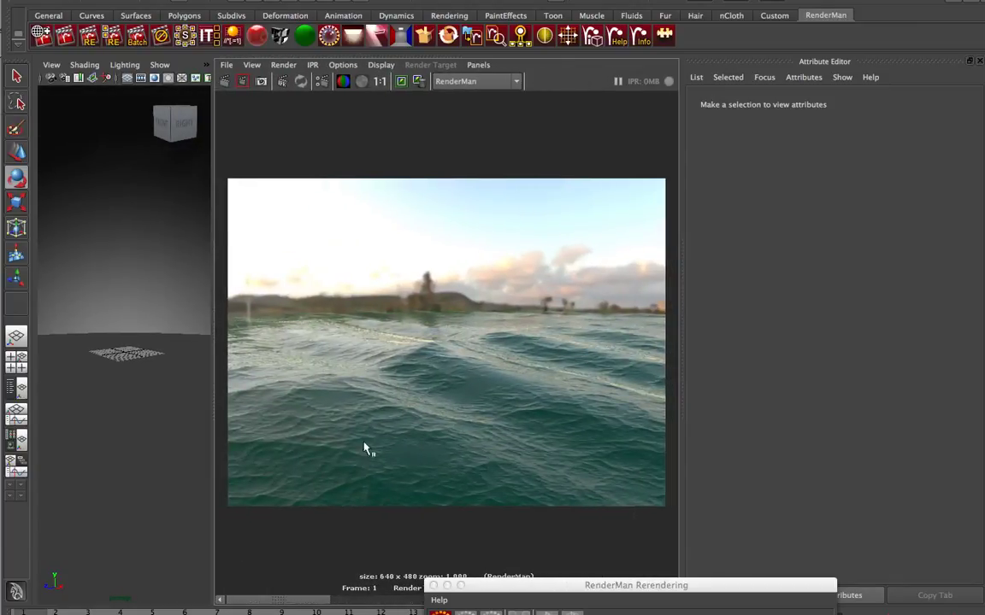